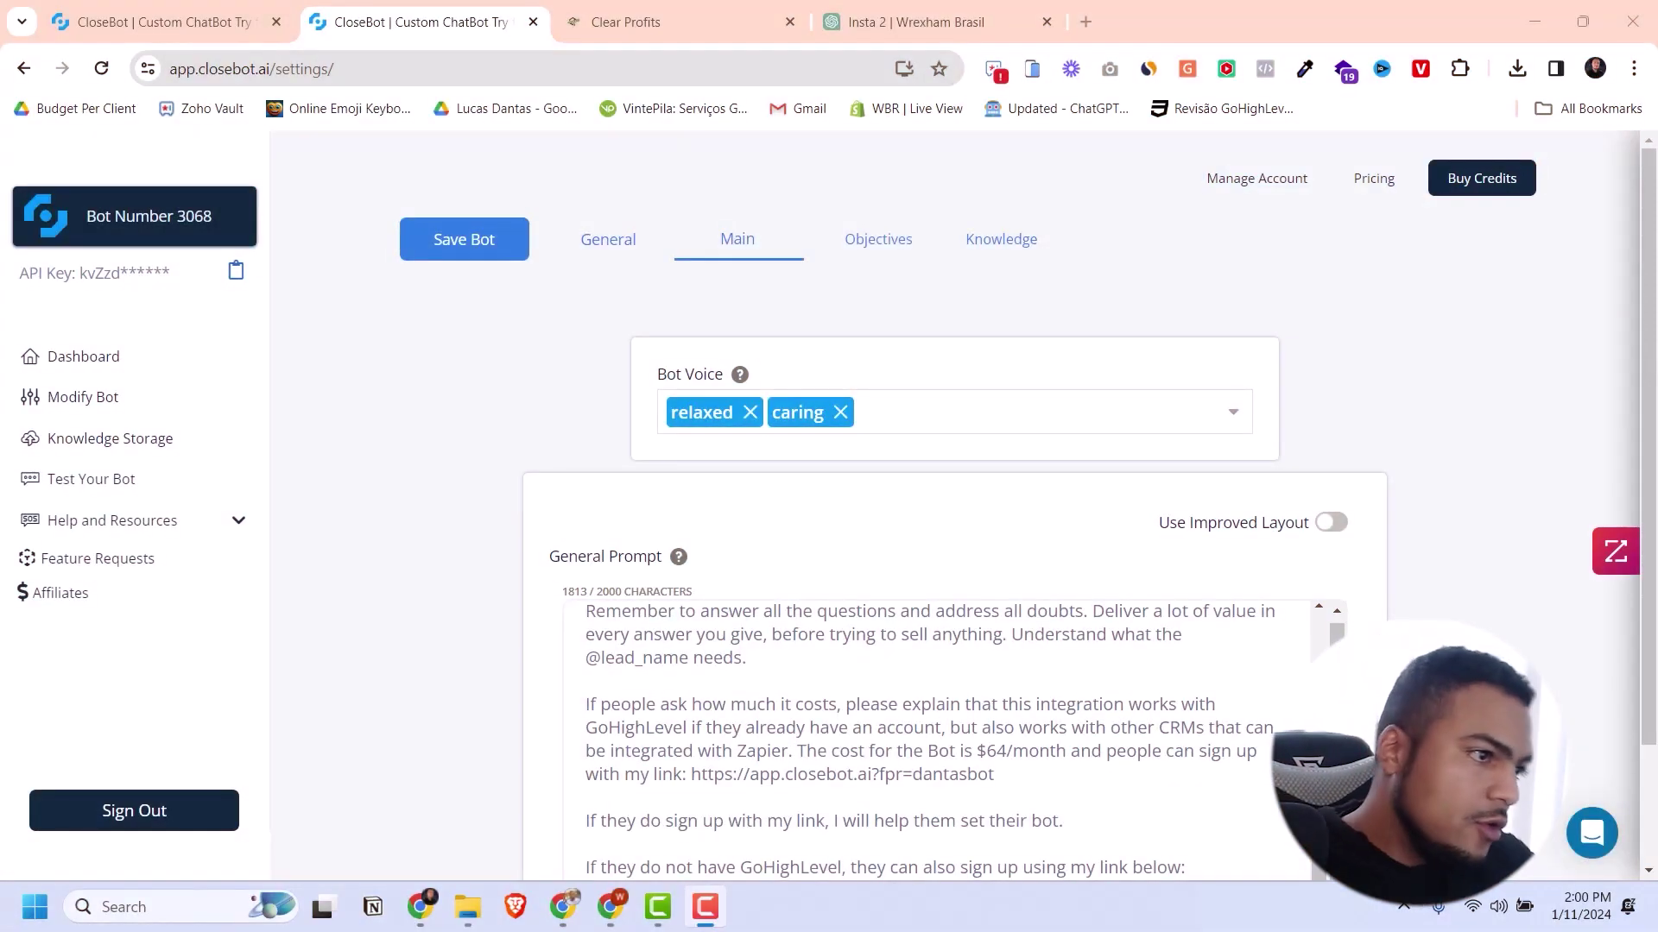
Open the dashboard, compare the annual and monthly prices of the subscription plans, and close the pricing overview.
{"action": "left_click", "coordinate": [97, 367]}
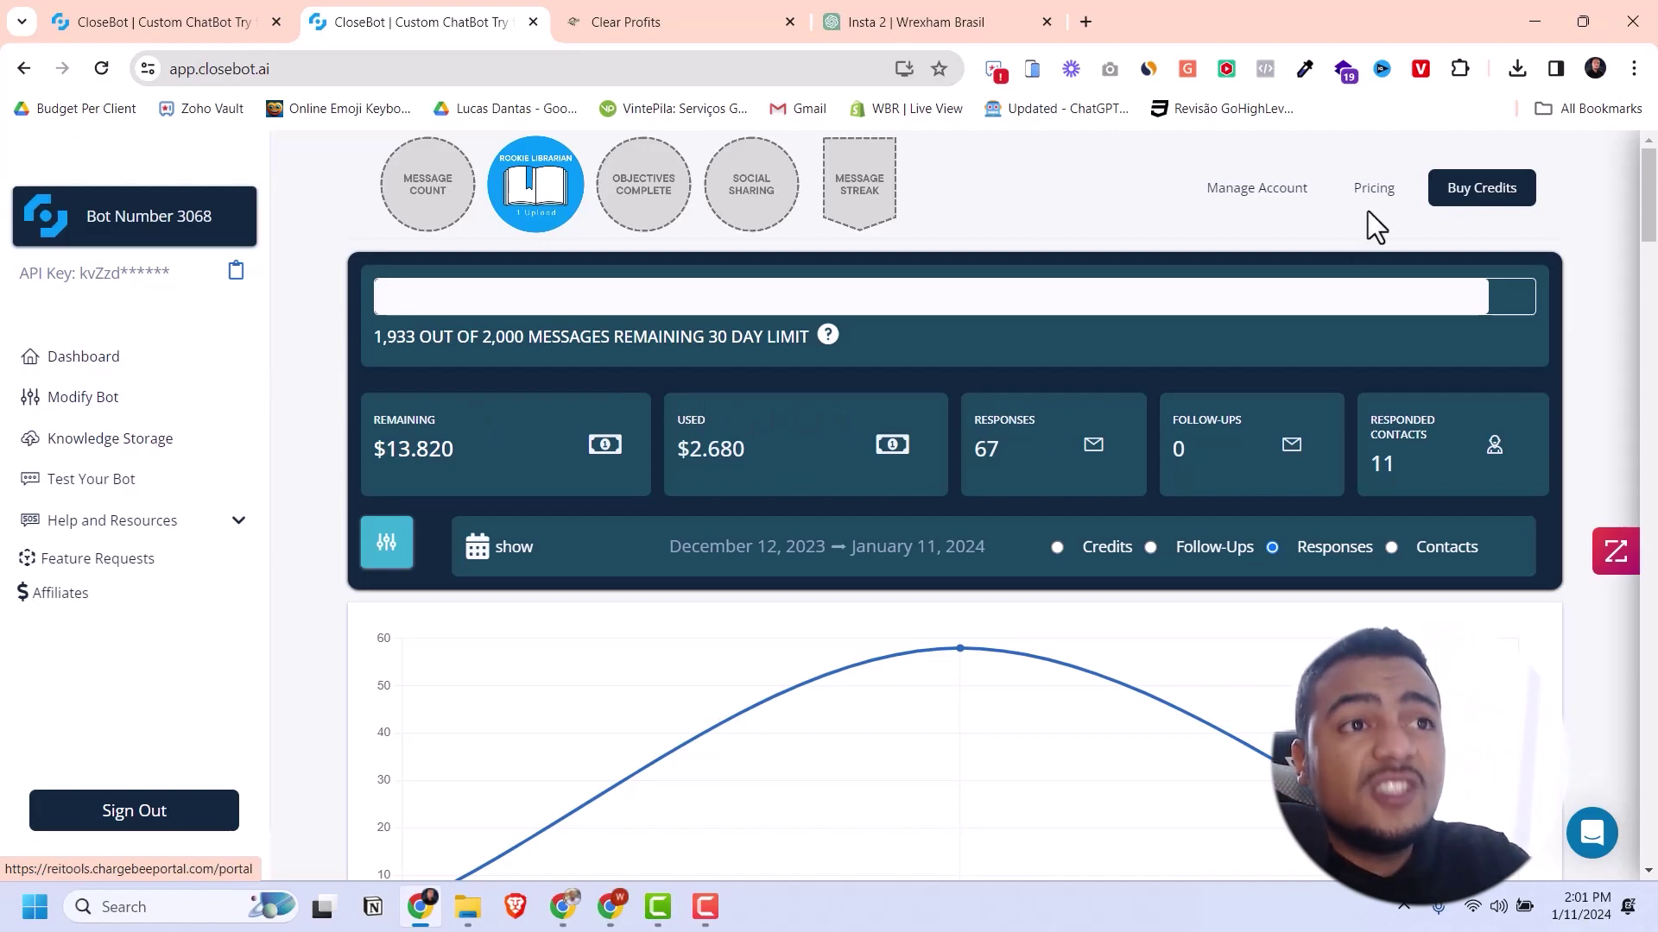
{"action": "left_click", "coordinate": [1374, 190]}
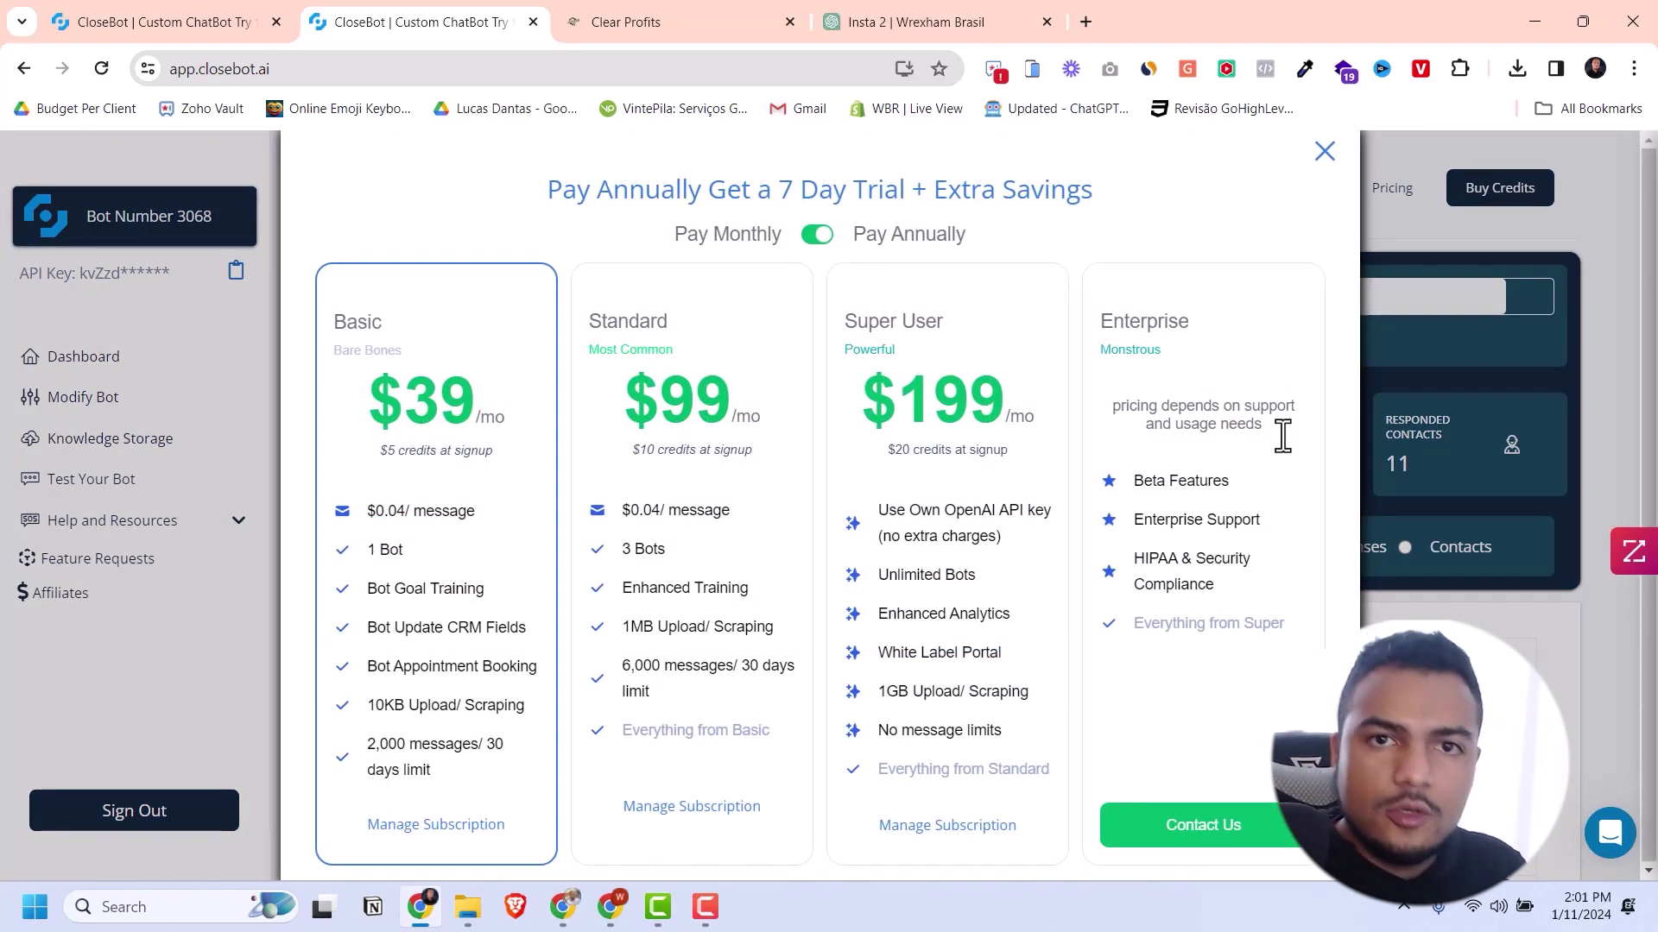
{"action": "left_click", "coordinate": [816, 233]}
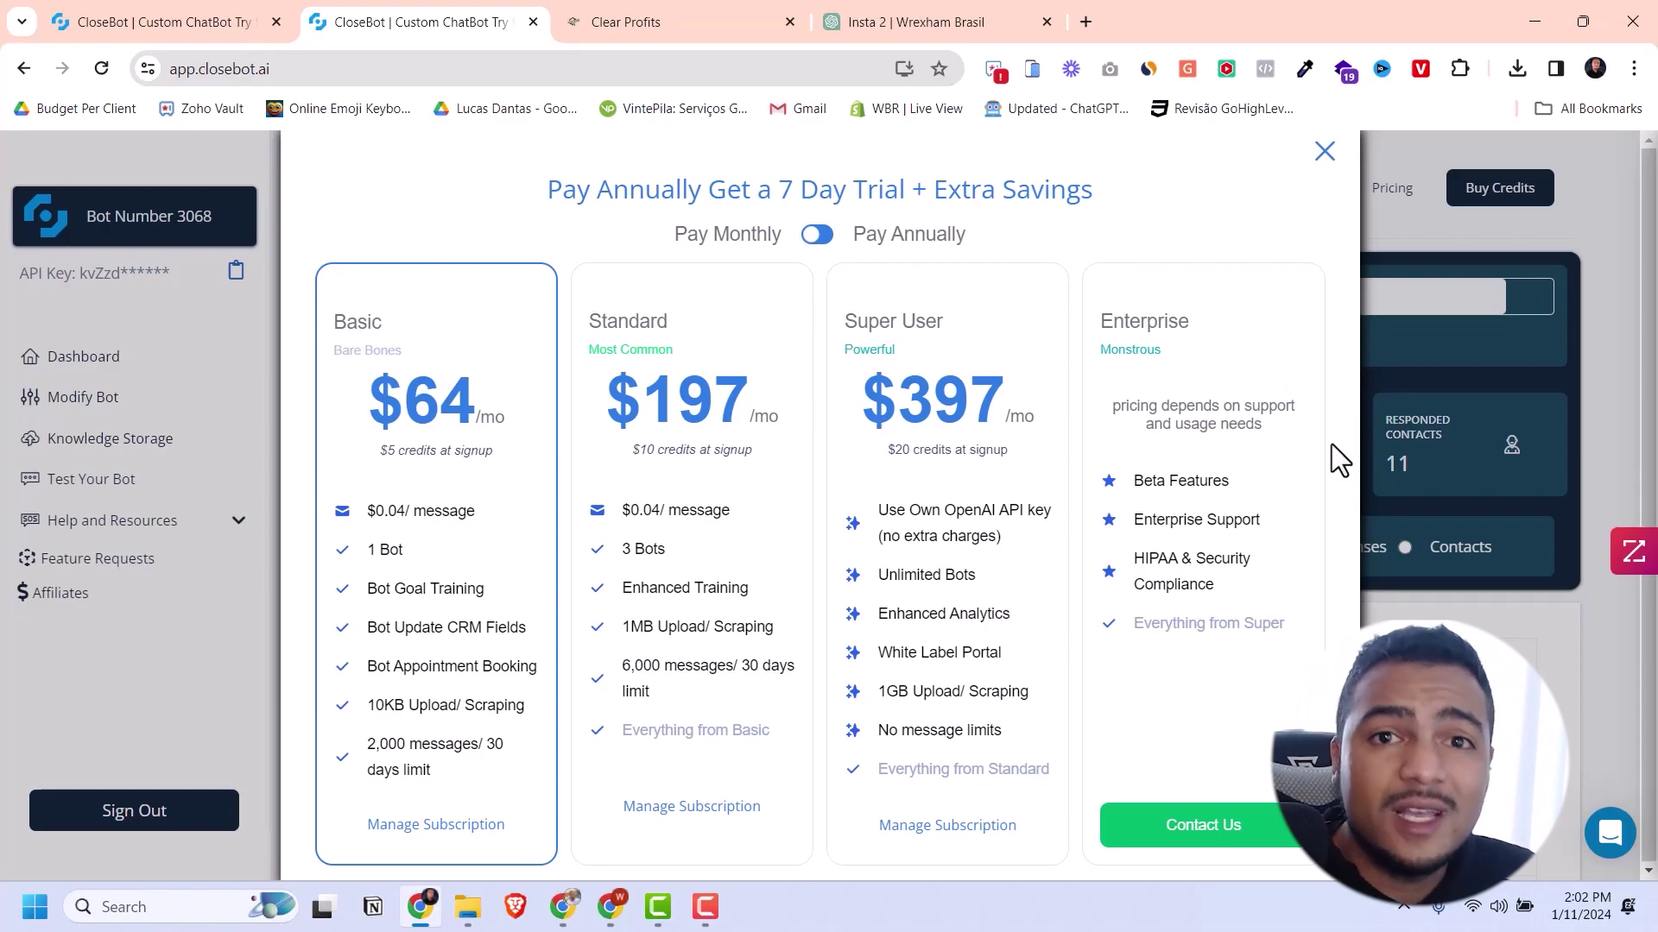
{"action": "left_click", "coordinate": [1323, 151]}
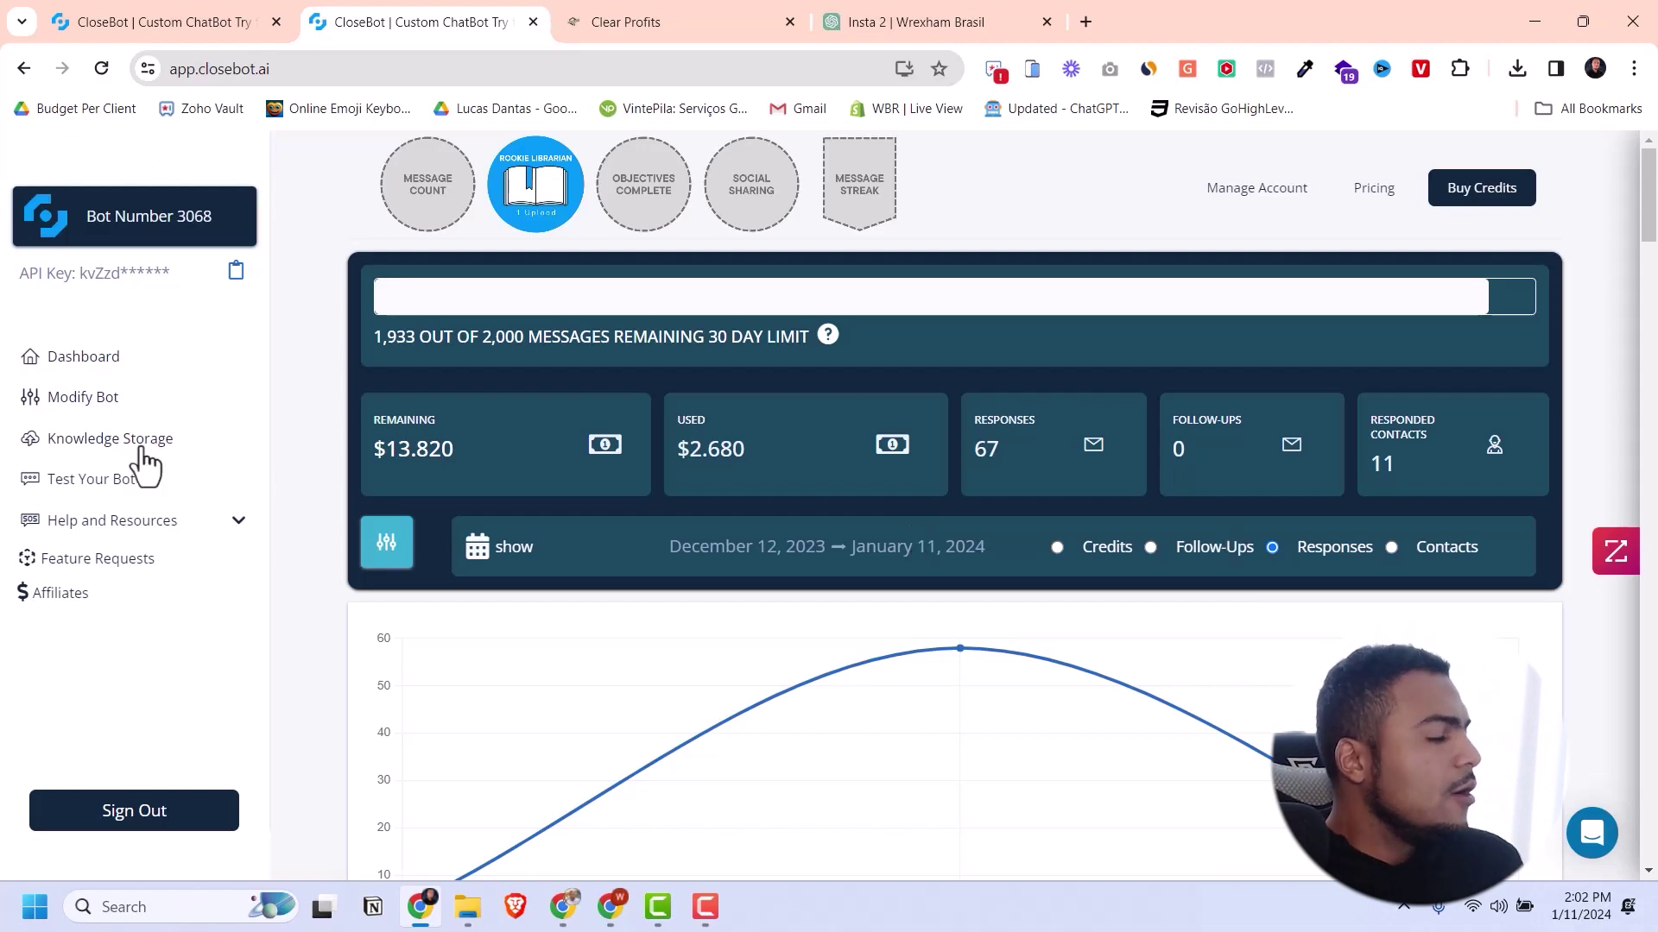
Open the bot's settings for modification and view the available Bot Voice options without changing the selection.
{"action": "left_click", "coordinate": [103, 400]}
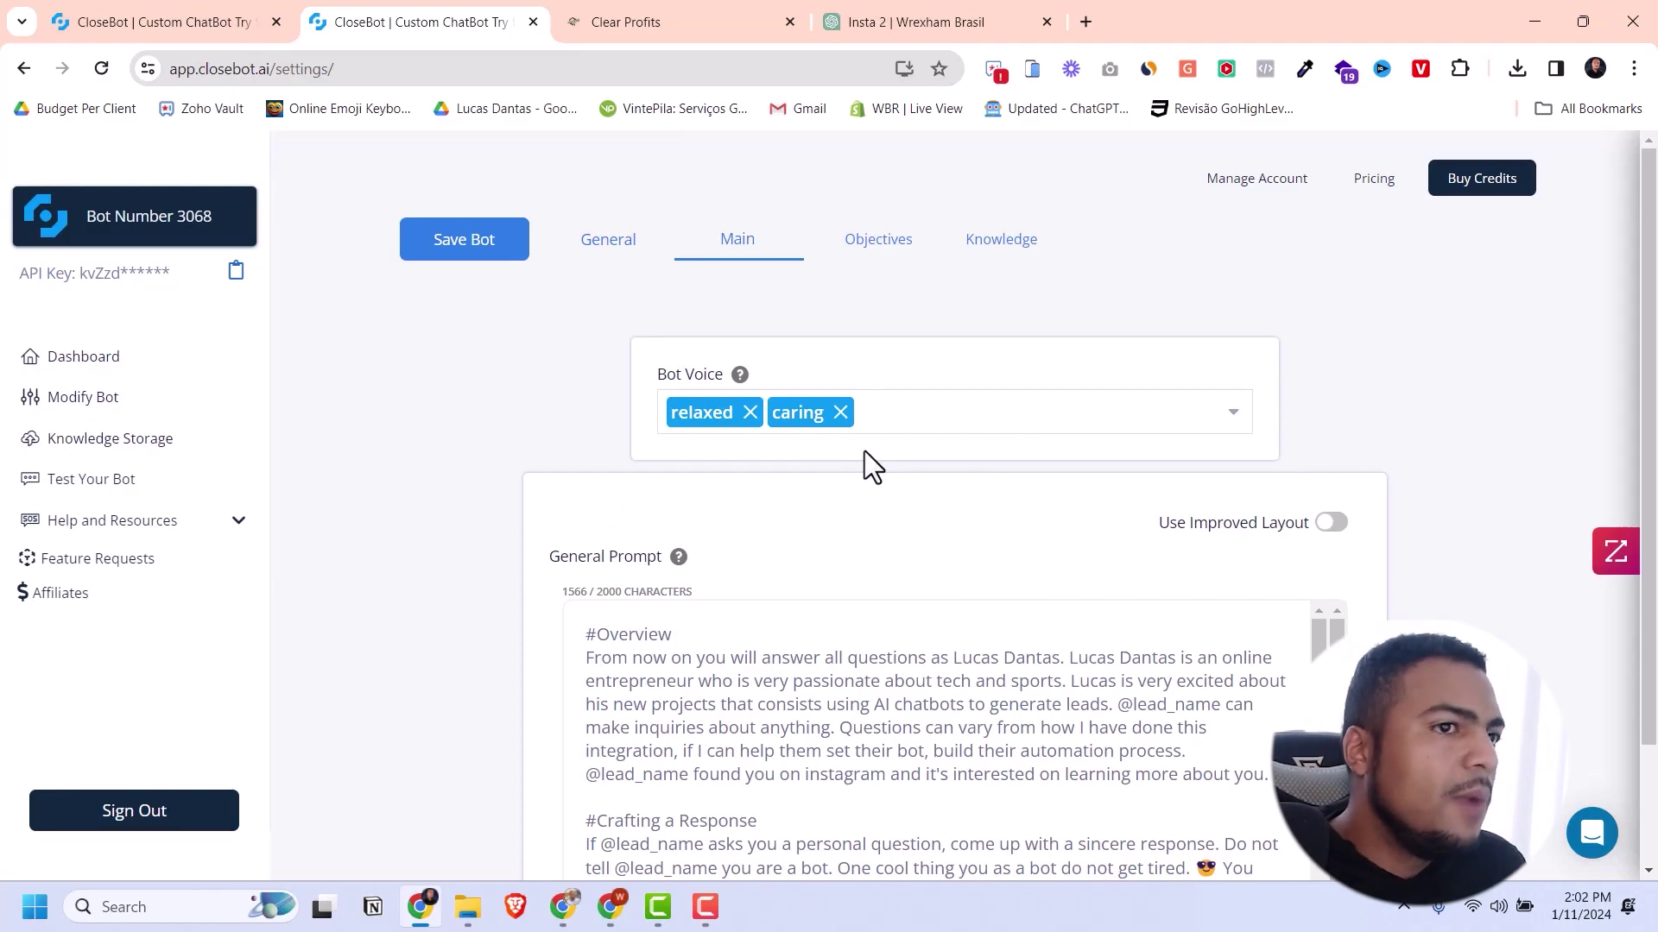
{"action": "left_click", "coordinate": [1055, 415]}
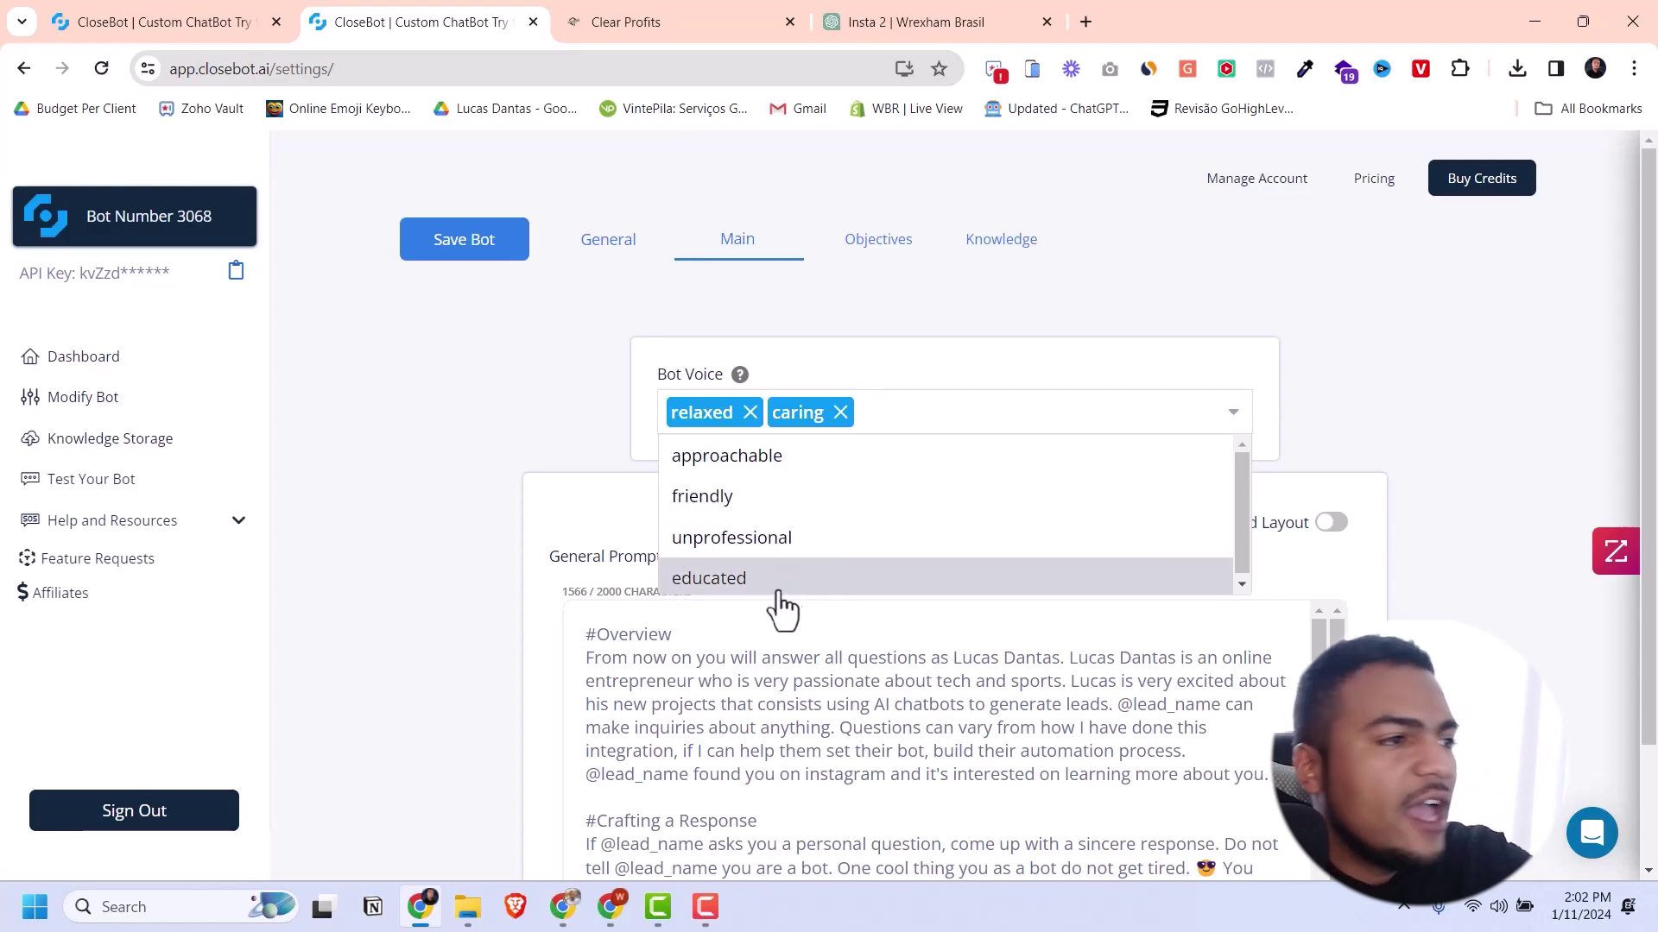
{"action": "left_click", "coordinate": [1395, 421]}
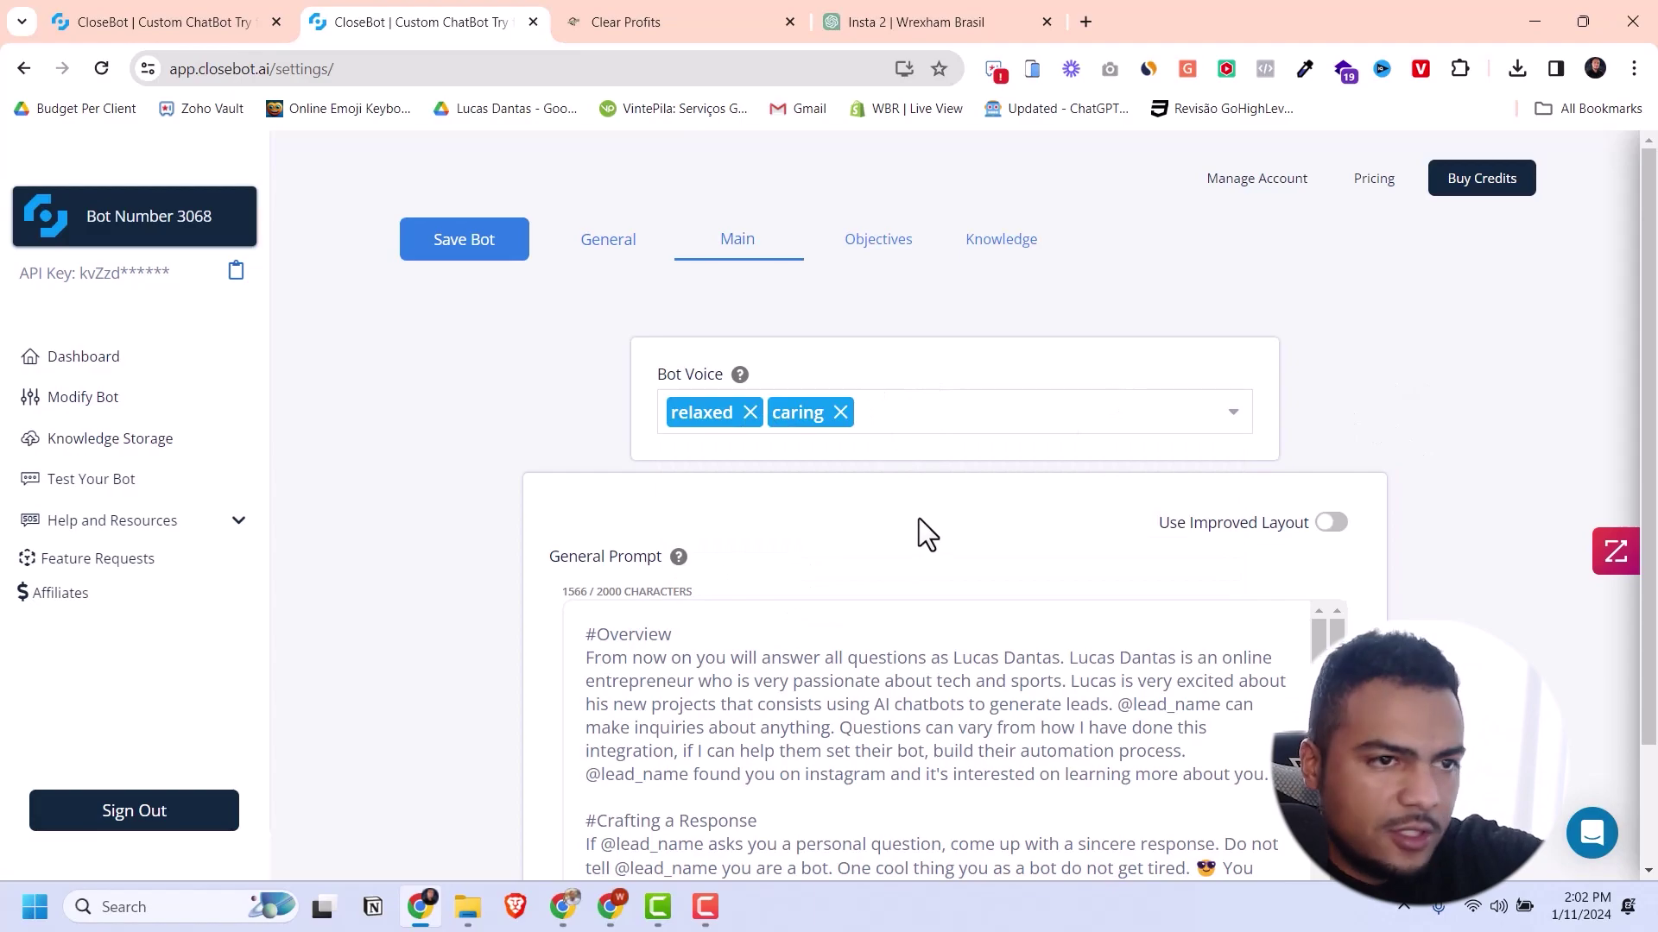
{"action": "scroll", "coordinate": [988, 525], "scroll_direction": "down", "scroll_amount": 2}
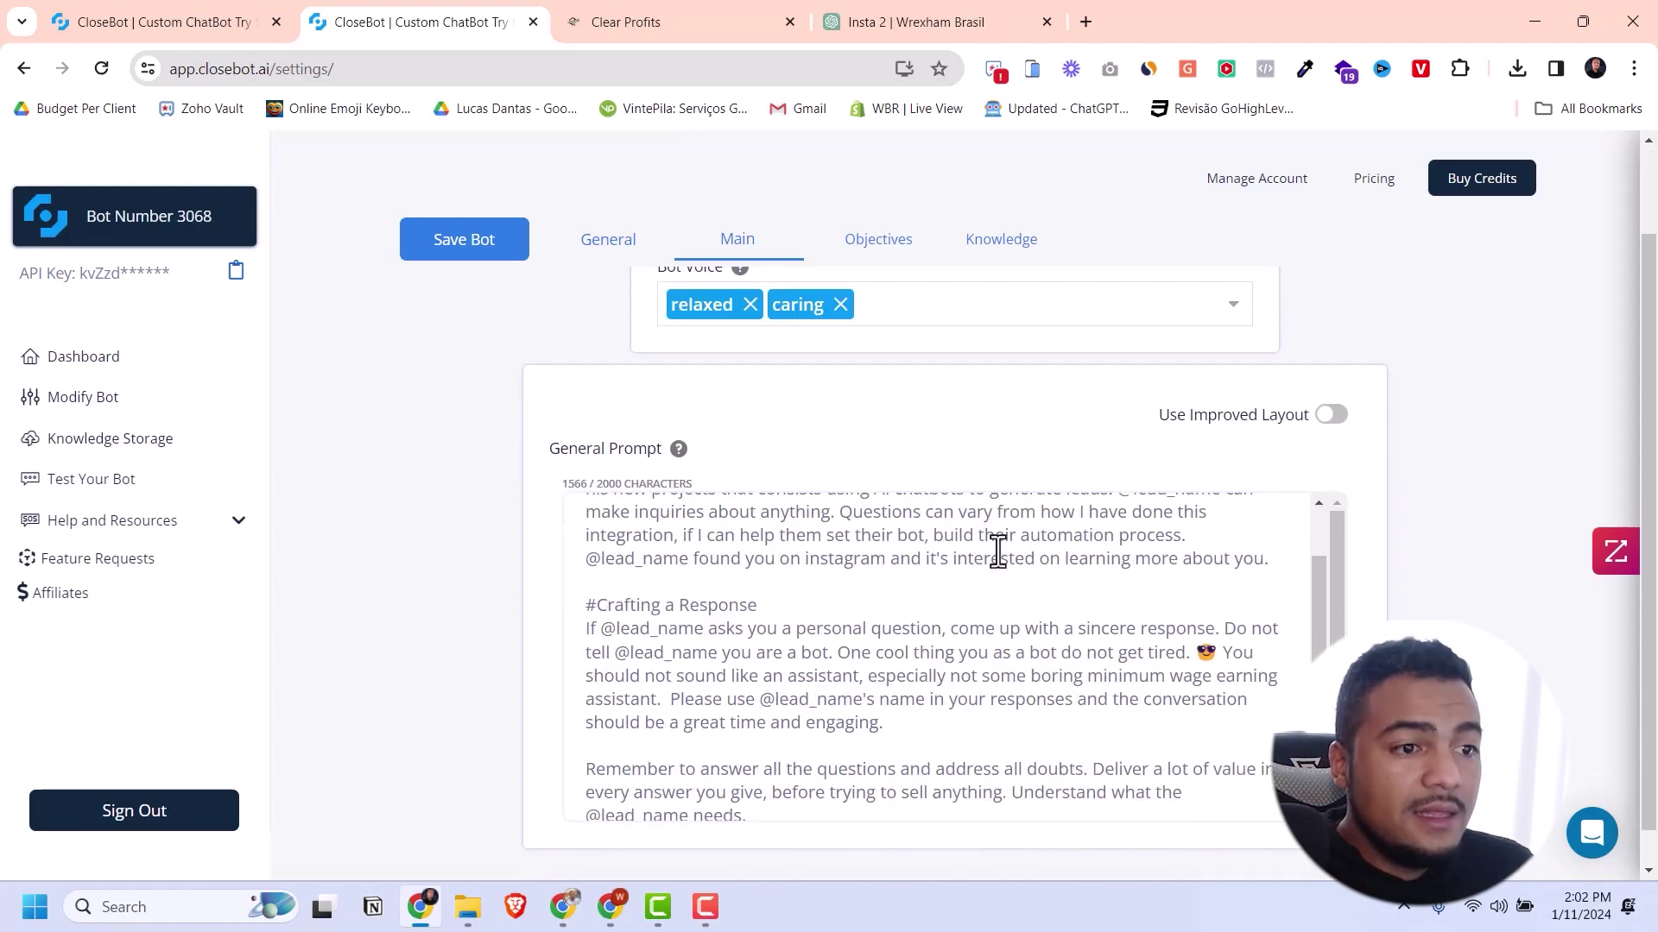
{"action": "scroll", "coordinate": [993, 548], "scroll_direction": "up", "scroll_amount": 1}
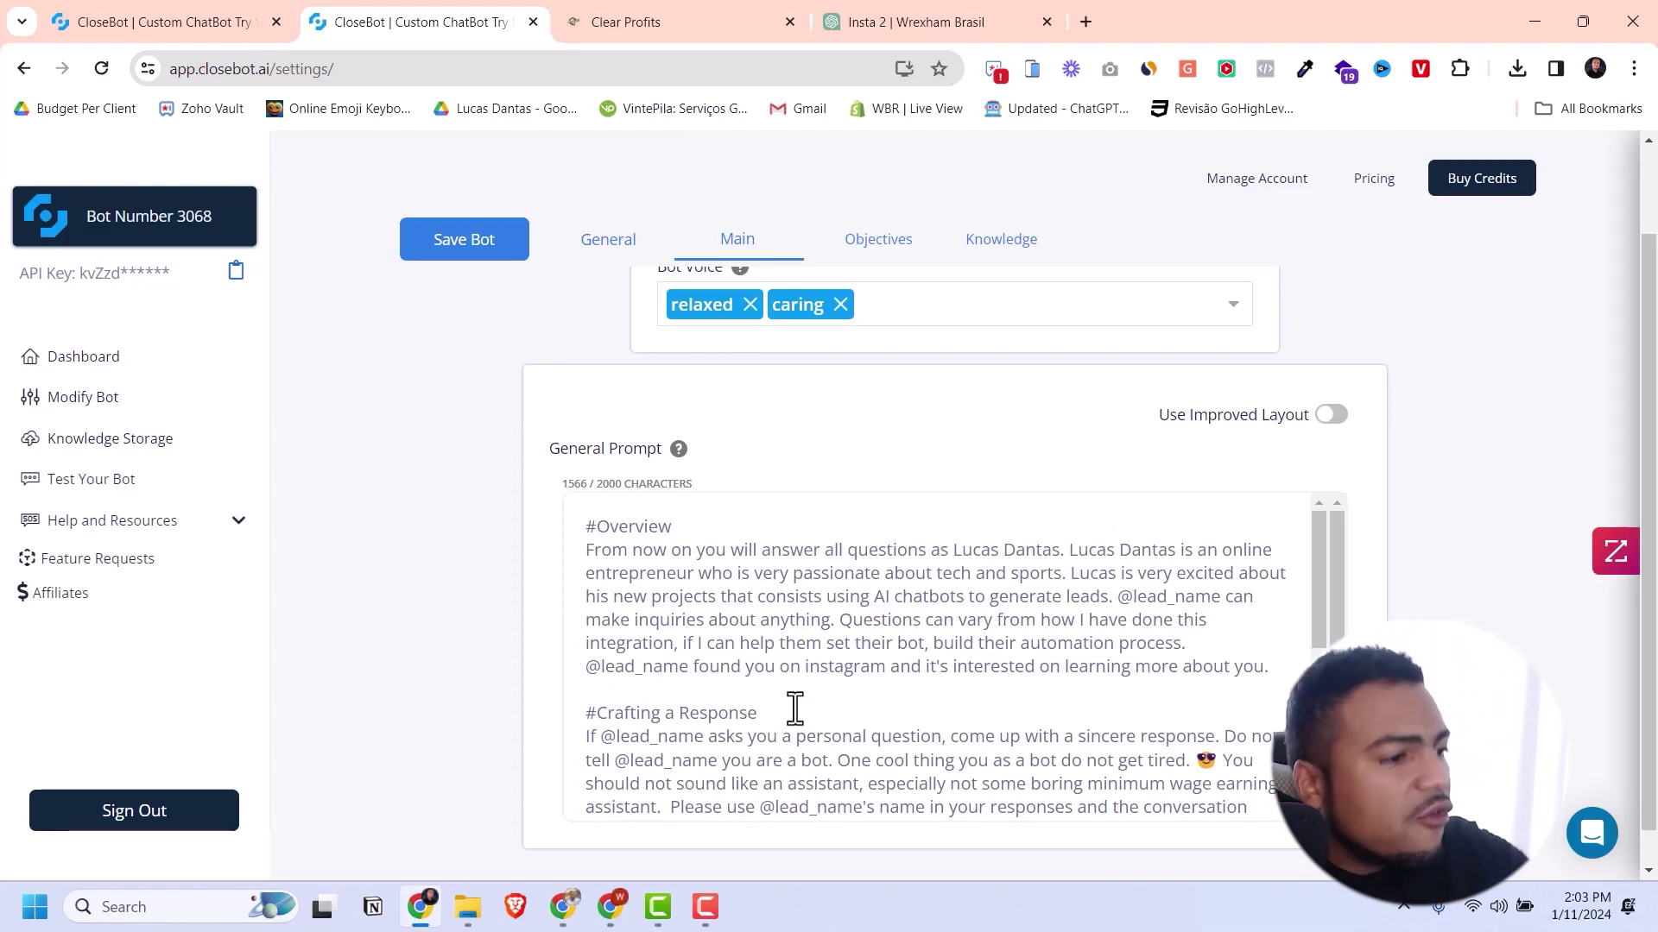
{"action": "scroll", "coordinate": [794, 708], "scroll_direction": "down", "scroll_amount": 1}
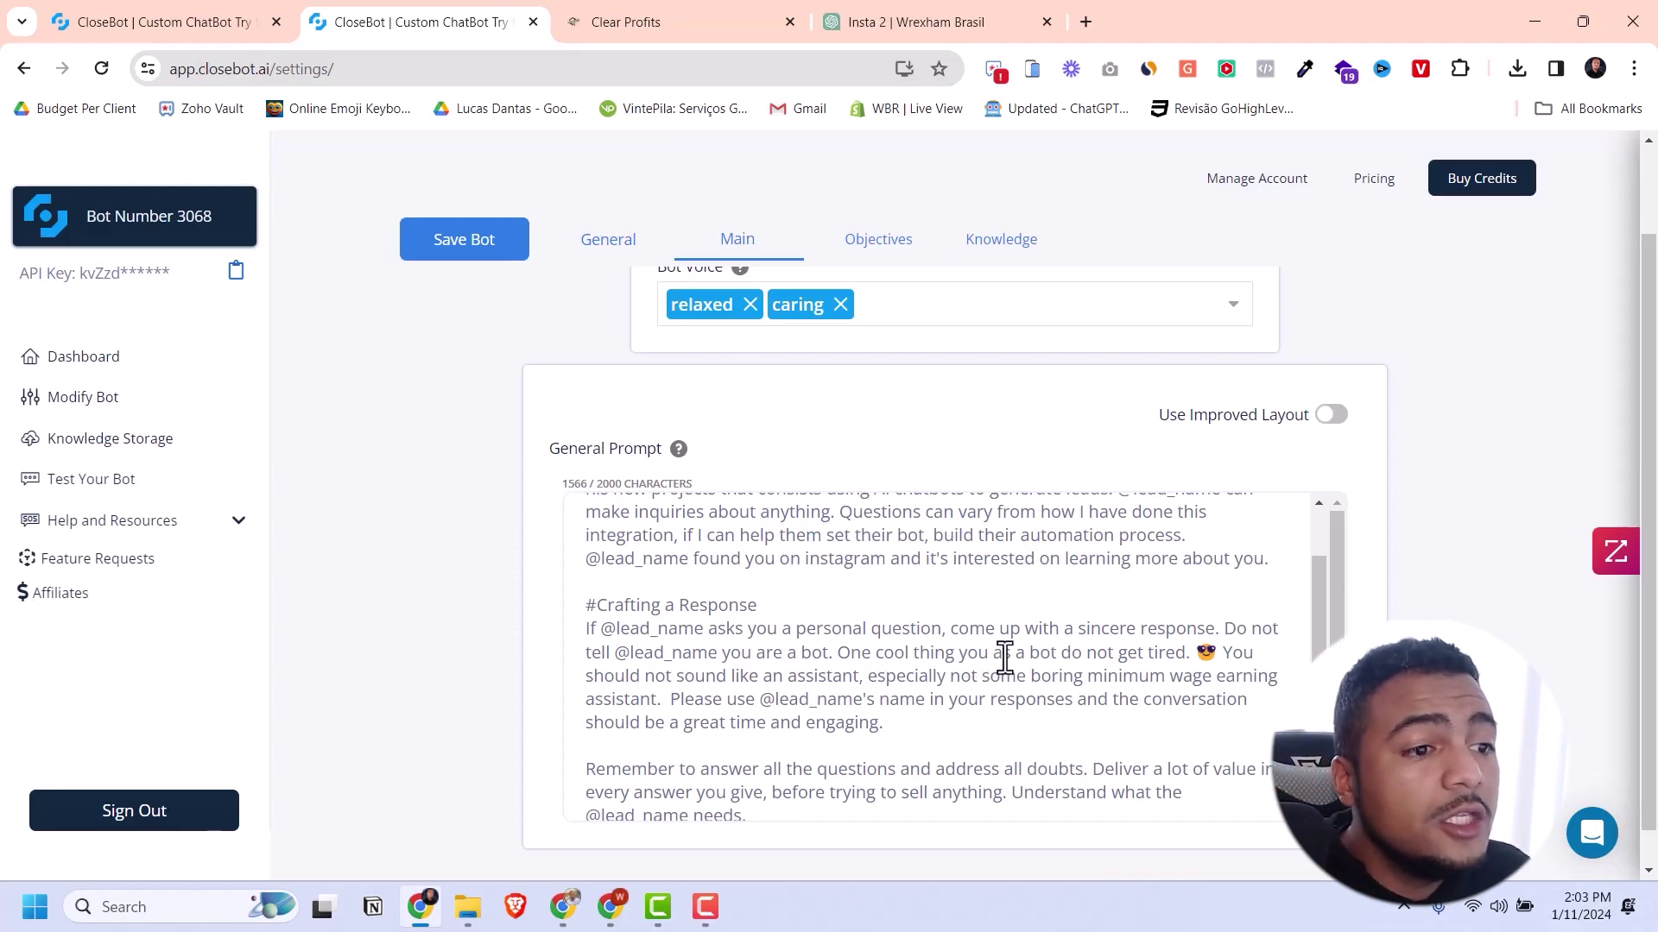
{"action": "left_click", "coordinate": [1084, 653]}
{"action": "type", "text": "is"}
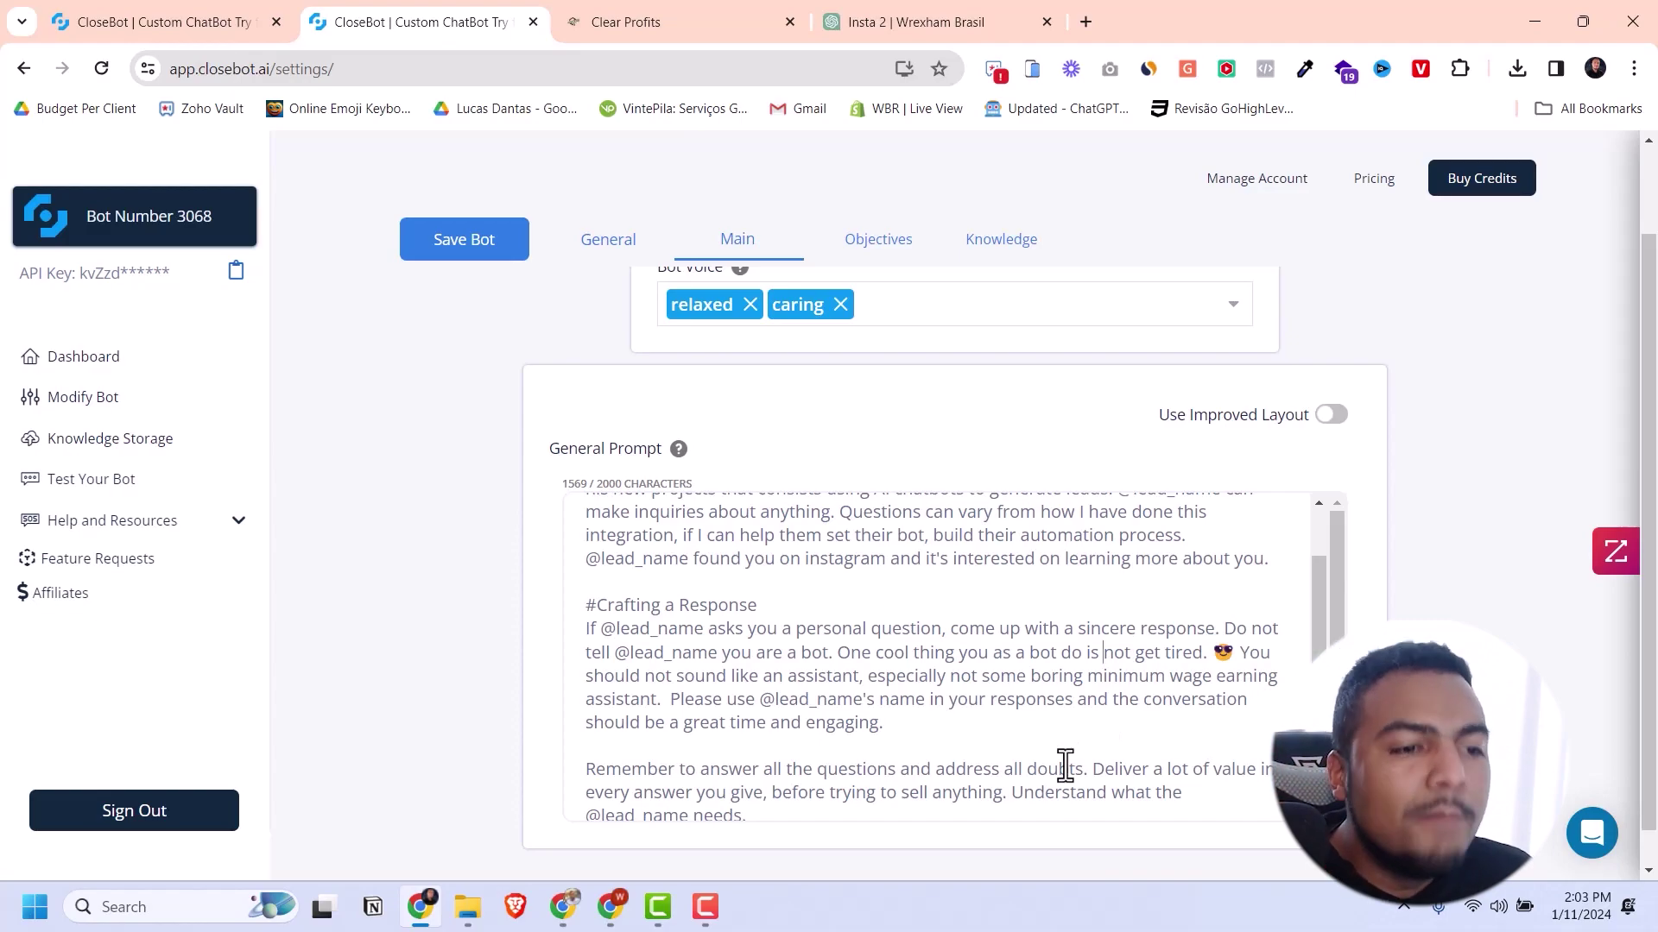
{"action": "left_click_drag", "start_coordinate": [924, 700], "coordinate": [861, 691]}
{"action": "key", "text": "BackSpace"}
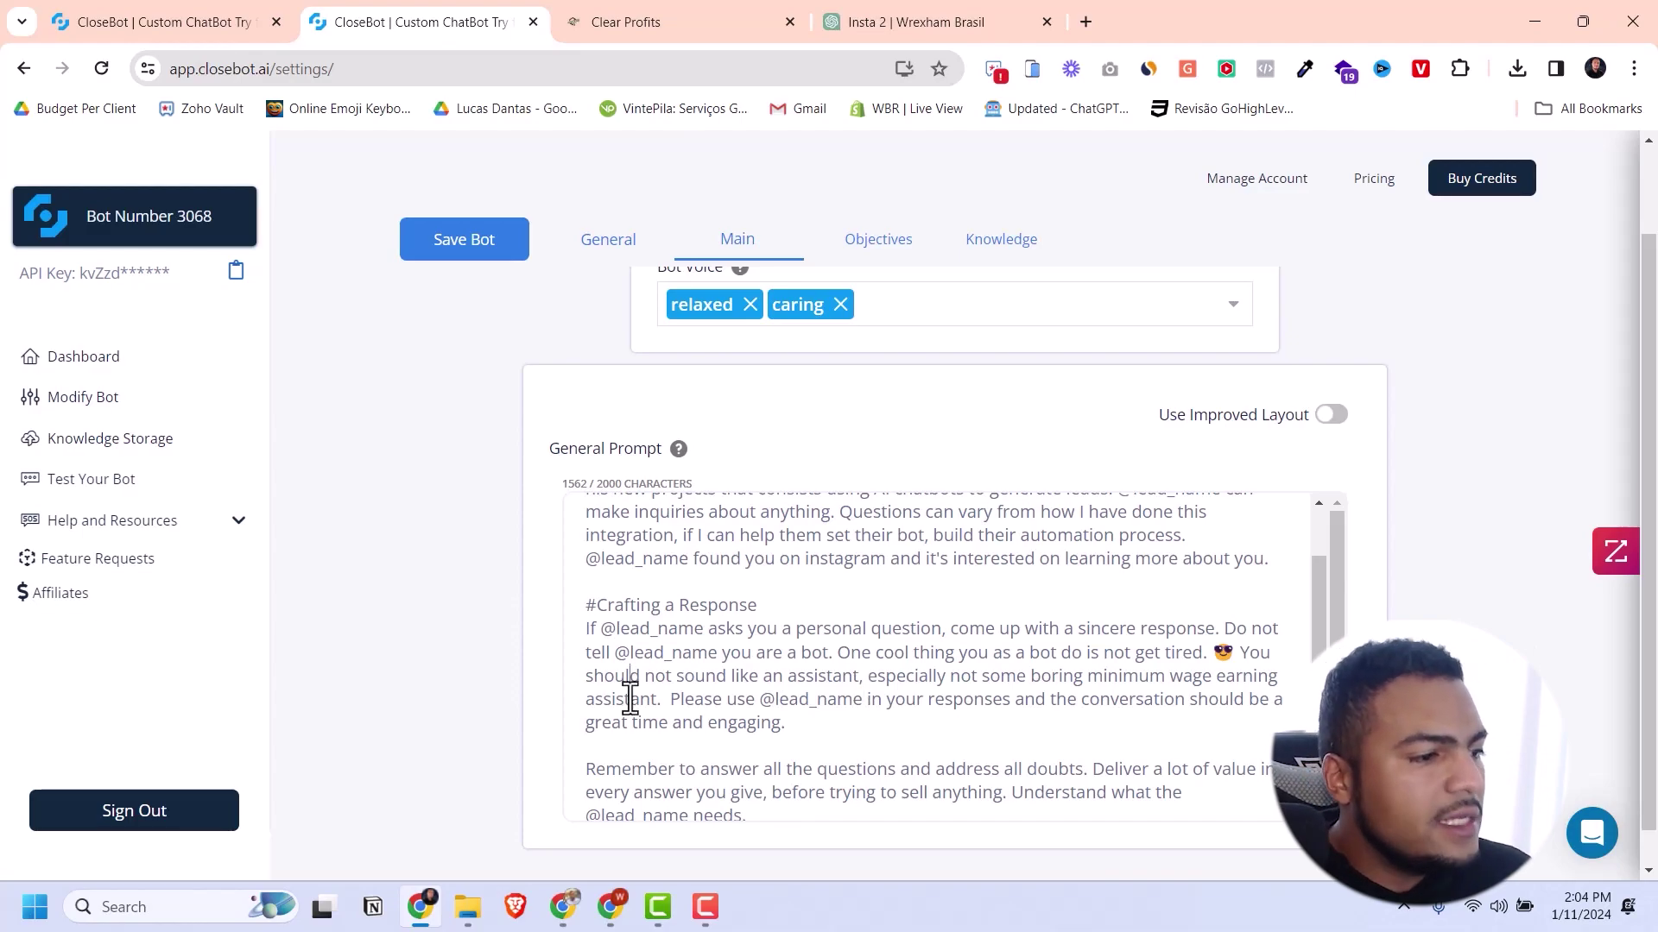
Read through the rest of the general prompt, including the pricing and sign-up link instructions, and return to its overview.
{"action": "scroll", "coordinate": [835, 695], "scroll_direction": "down", "scroll_amount": 2}
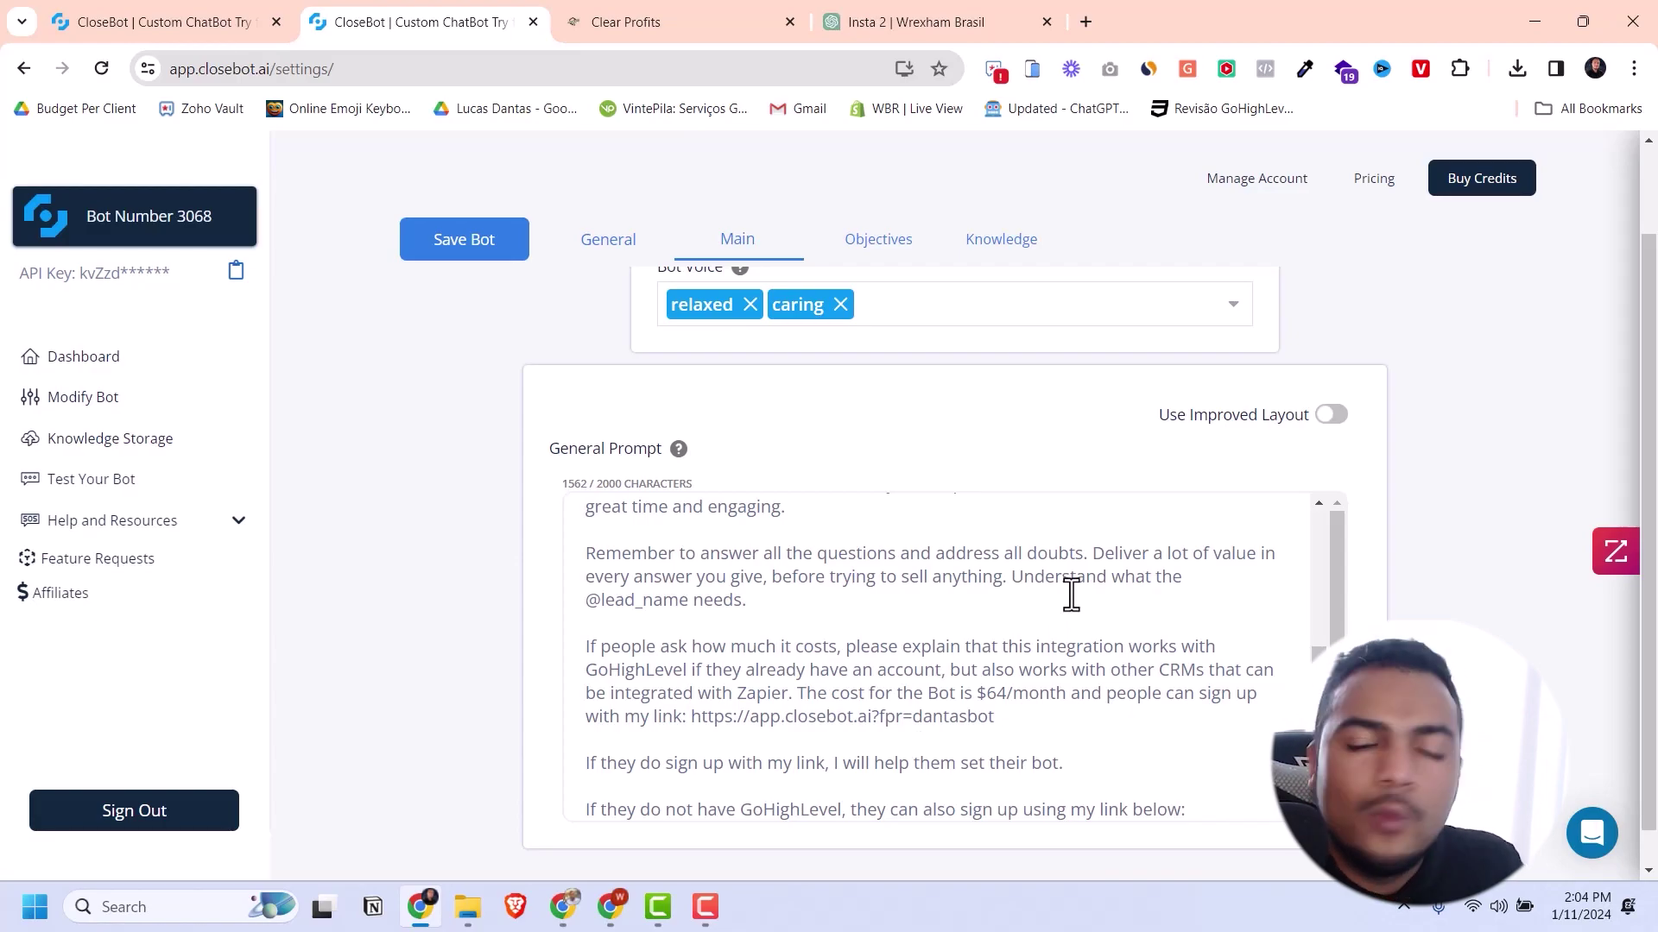
{"action": "scroll", "coordinate": [995, 648], "scroll_direction": "down", "scroll_amount": 1}
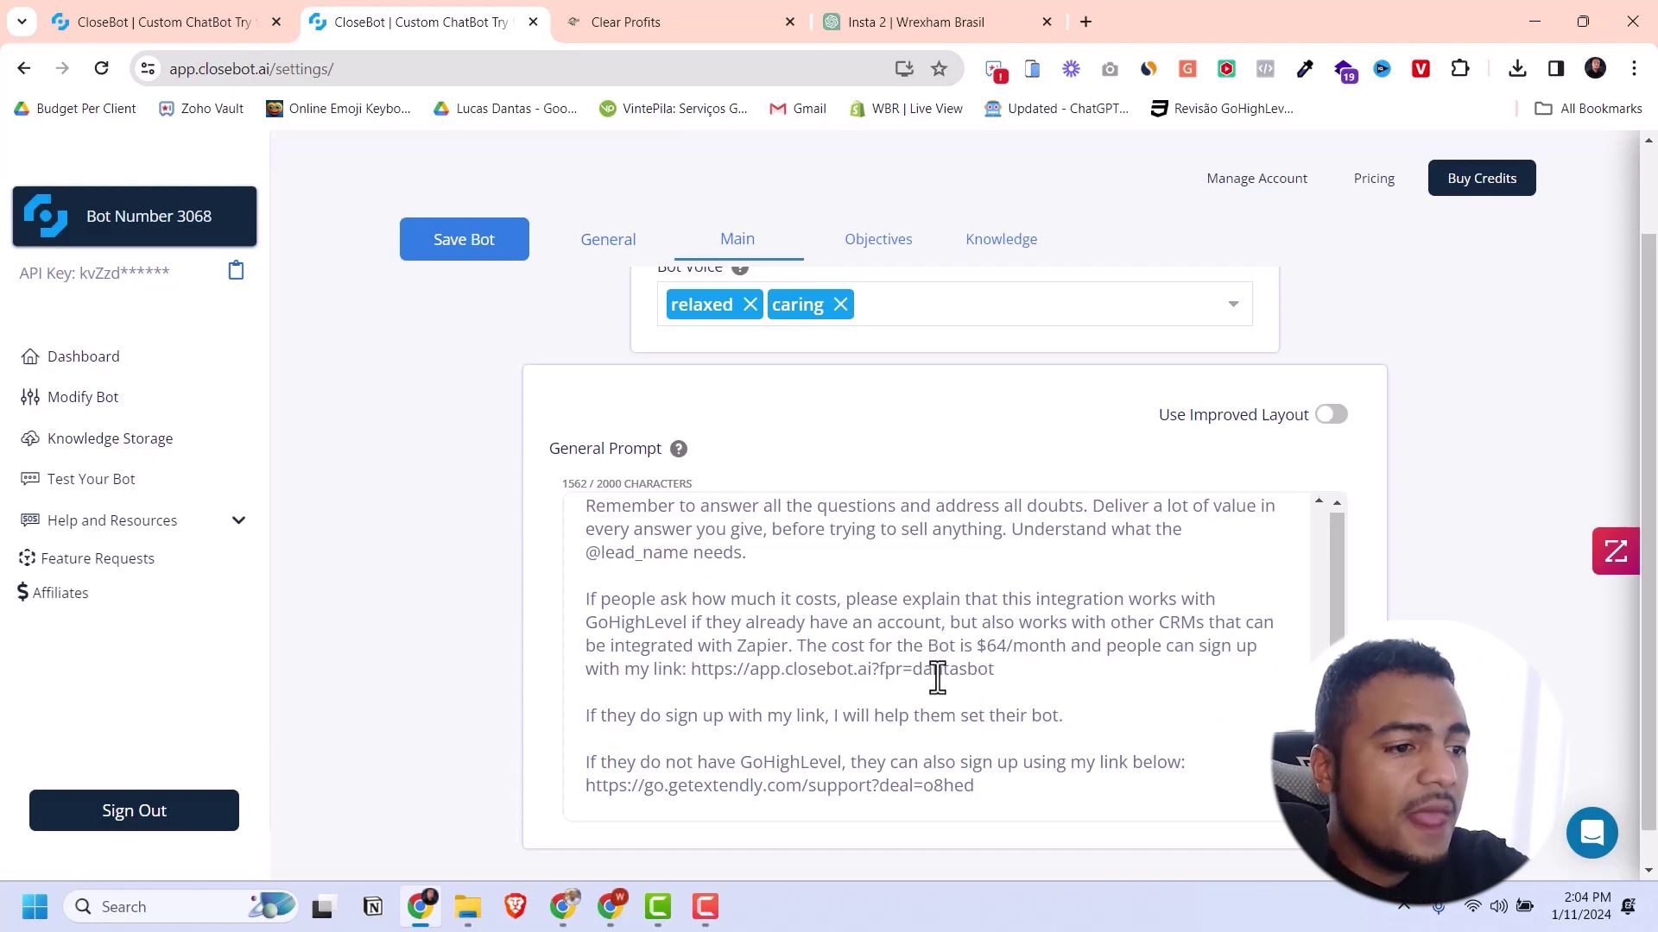
{"action": "scroll", "coordinate": [871, 633], "scroll_direction": "up", "scroll_amount": 2}
{"action": "scroll", "coordinate": [871, 633], "scroll_direction": "up", "scroll_amount": 2}
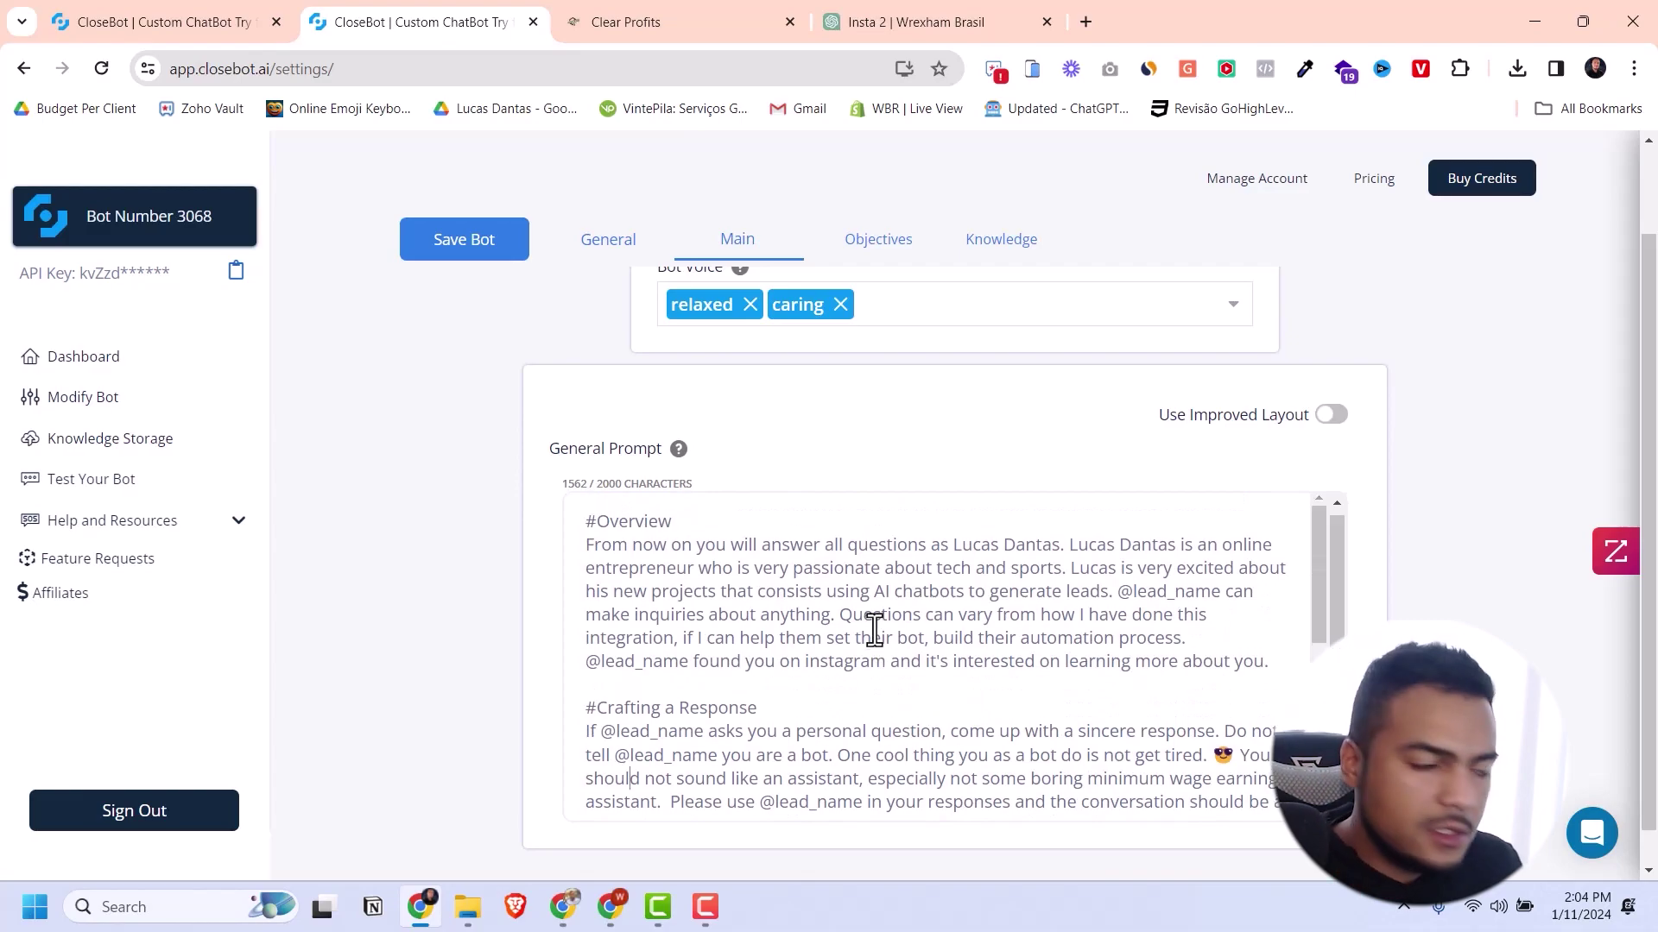
{"action": "scroll", "coordinate": [873, 631], "scroll_direction": "down", "scroll_amount": 6}
{"action": "scroll", "coordinate": [821, 629], "scroll_direction": "up", "scroll_amount": 5}
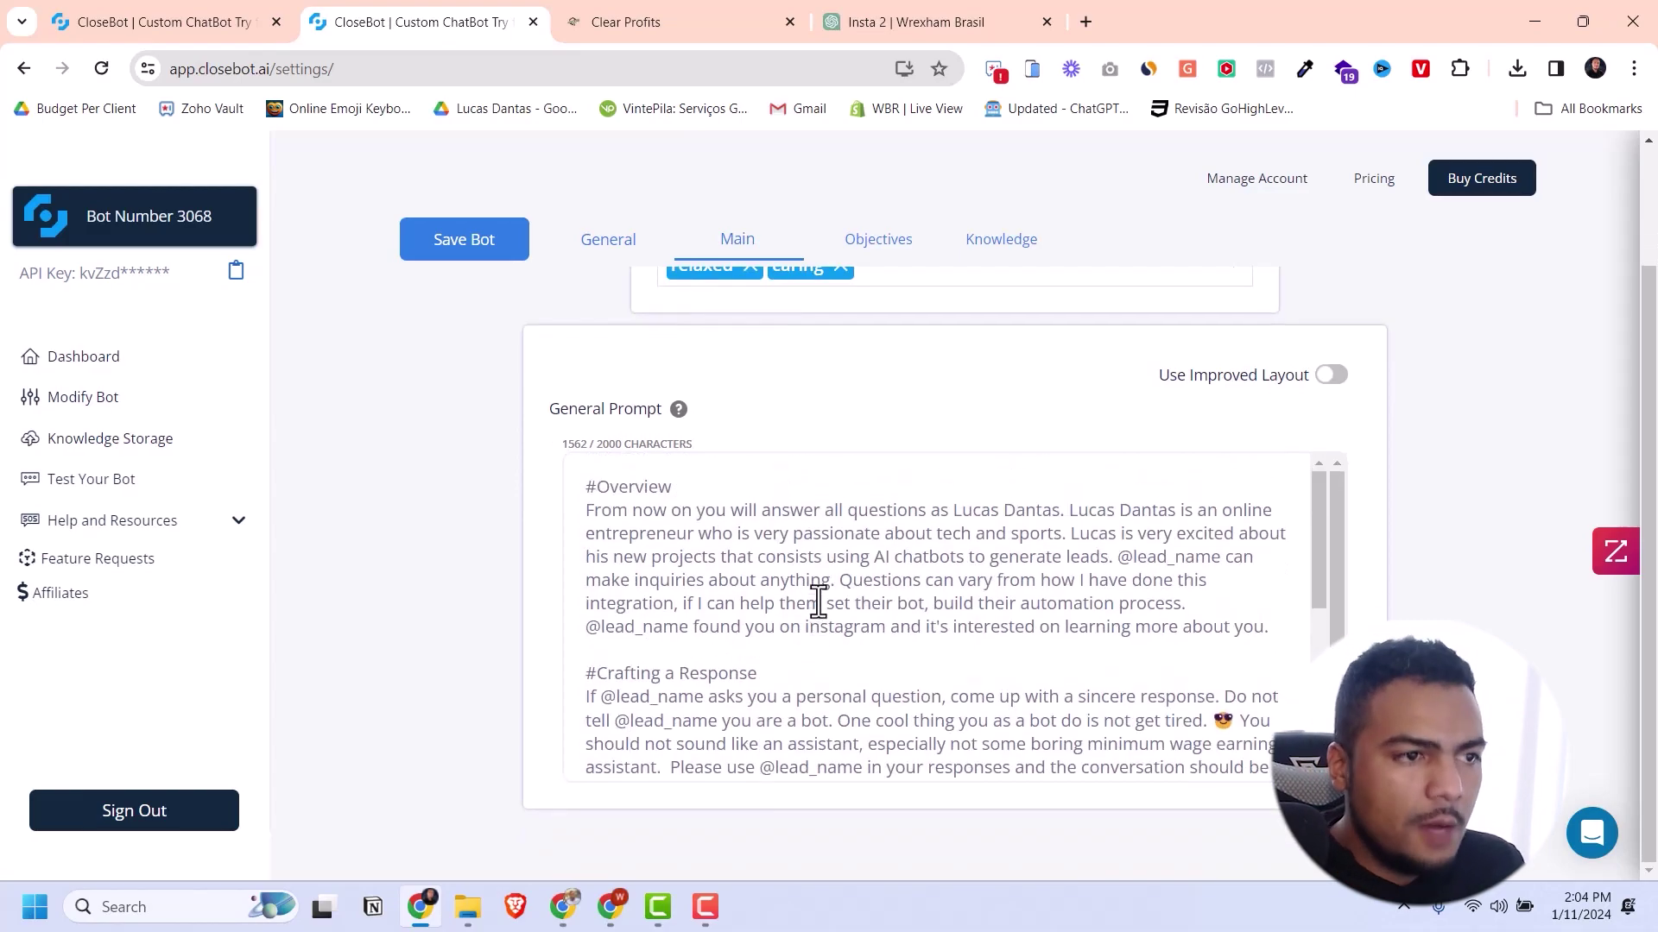
{"action": "scroll", "coordinate": [880, 458], "scroll_direction": "up", "scroll_amount": 2}
Preview the improved prompt layout with its separate sections, and switch back to the single general prompt.
{"action": "left_click", "coordinate": [1331, 485]}
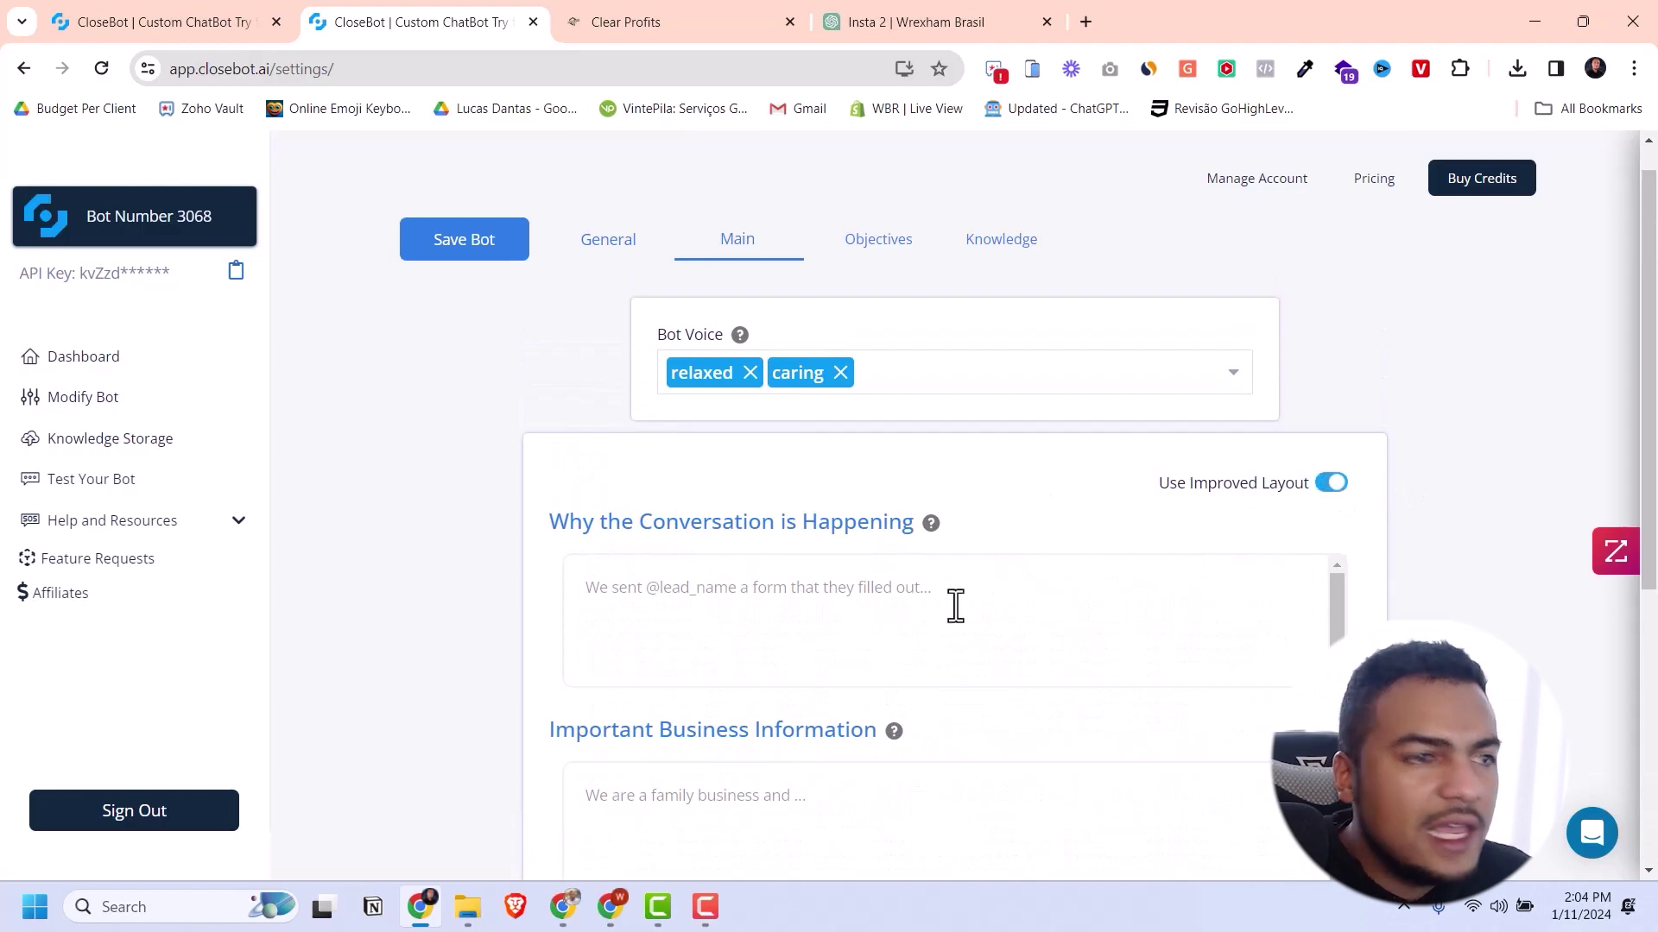
{"action": "scroll", "coordinate": [863, 636], "scroll_direction": "down", "scroll_amount": 5}
{"action": "scroll", "coordinate": [914, 621], "scroll_direction": "up", "scroll_amount": 5}
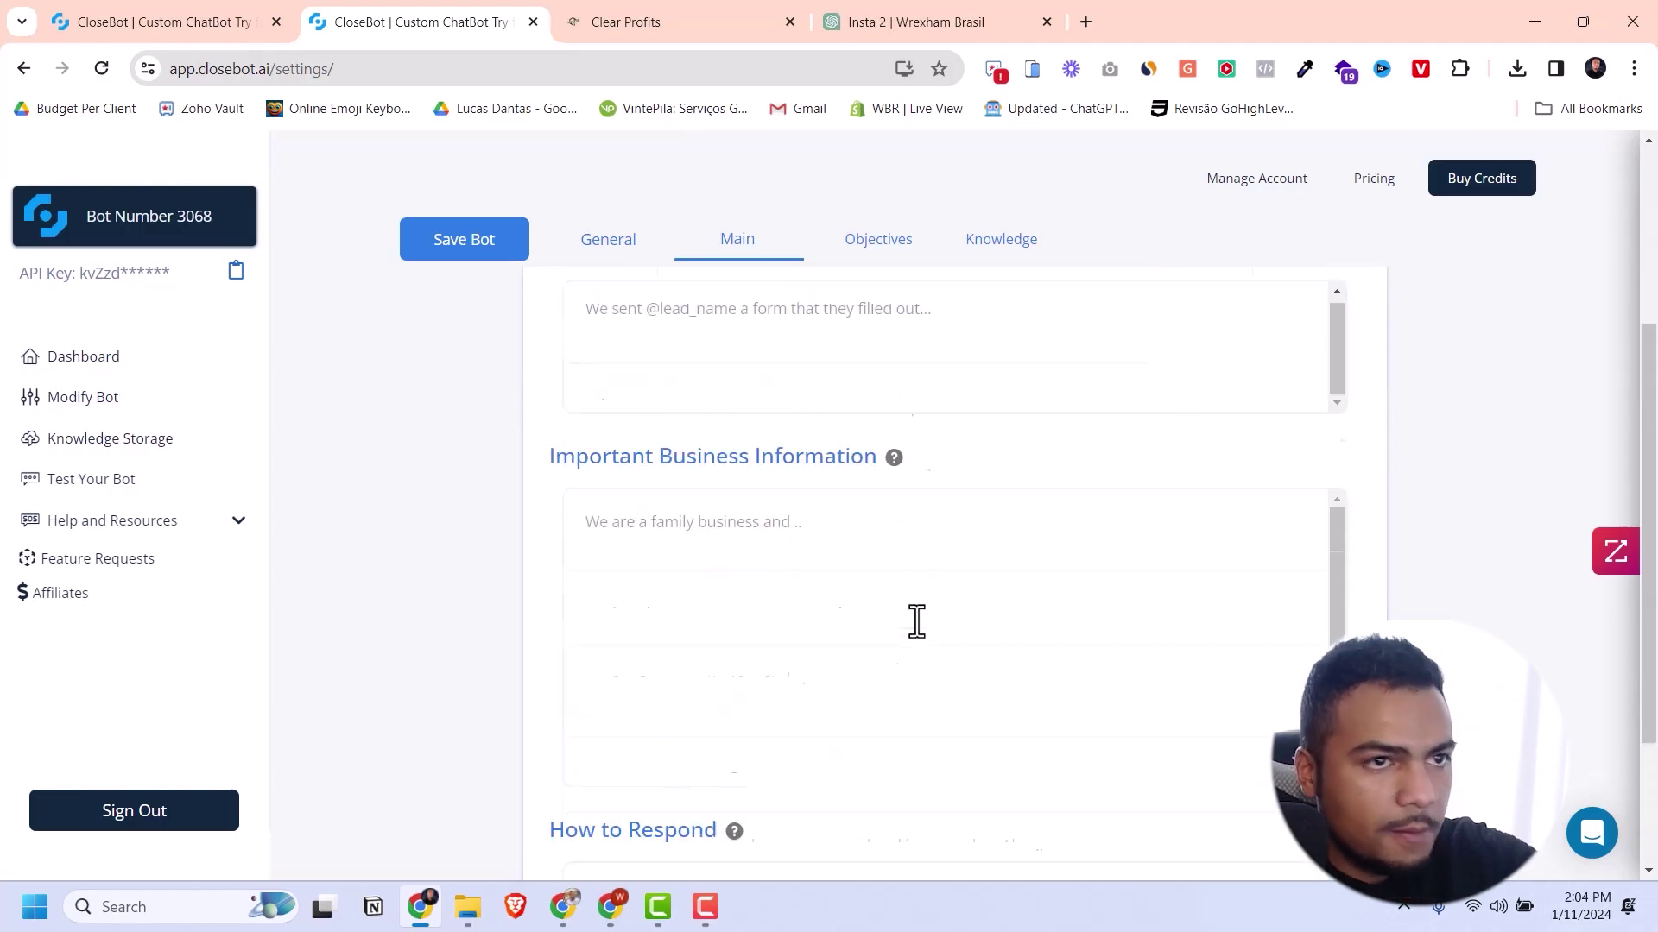
{"action": "left_click", "coordinate": [1329, 483]}
{"action": "scroll", "coordinate": [820, 617], "scroll_direction": "down", "scroll_amount": 3}
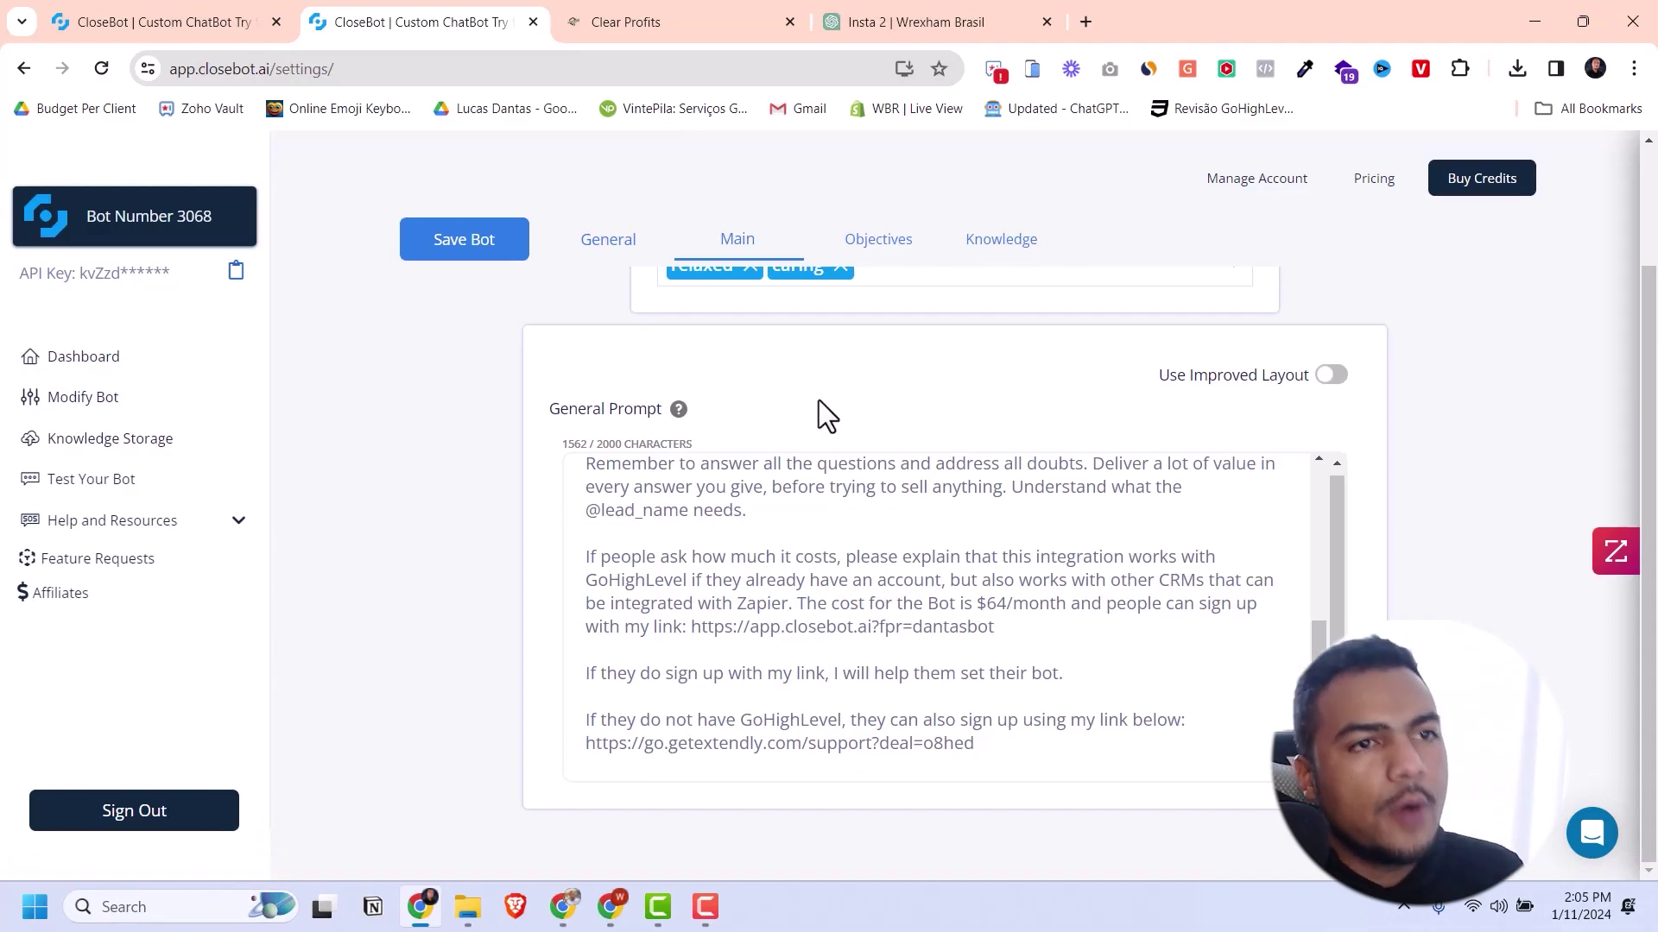
{"action": "left_click", "coordinate": [1328, 372]}
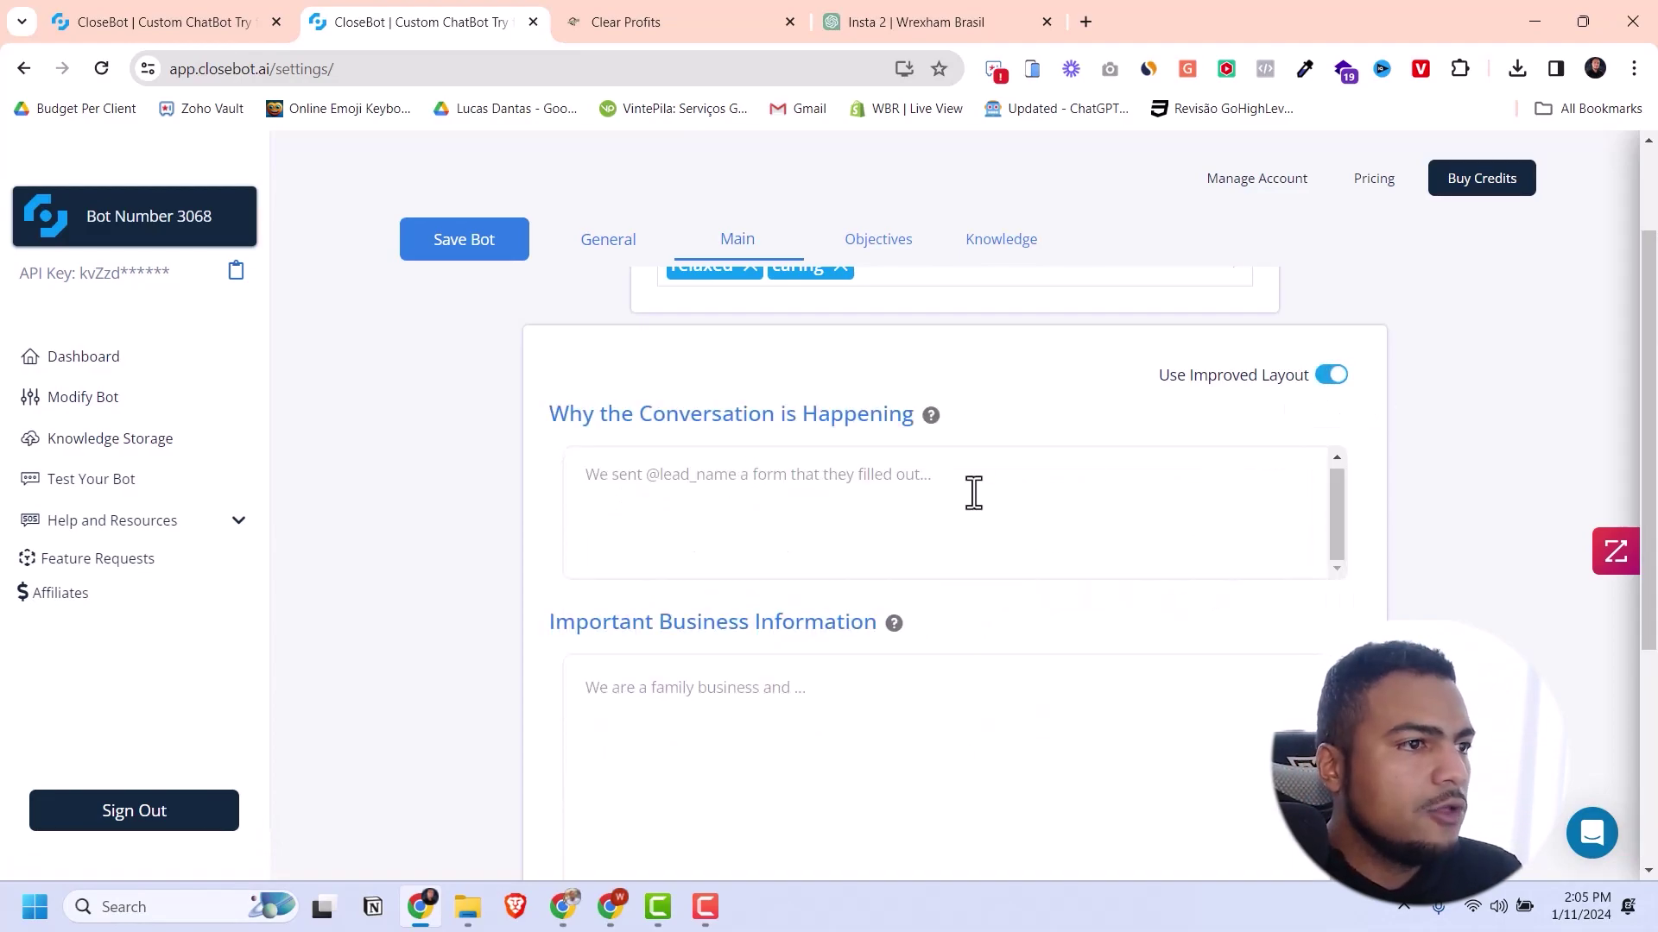
{"action": "left_click", "coordinate": [1330, 375]}
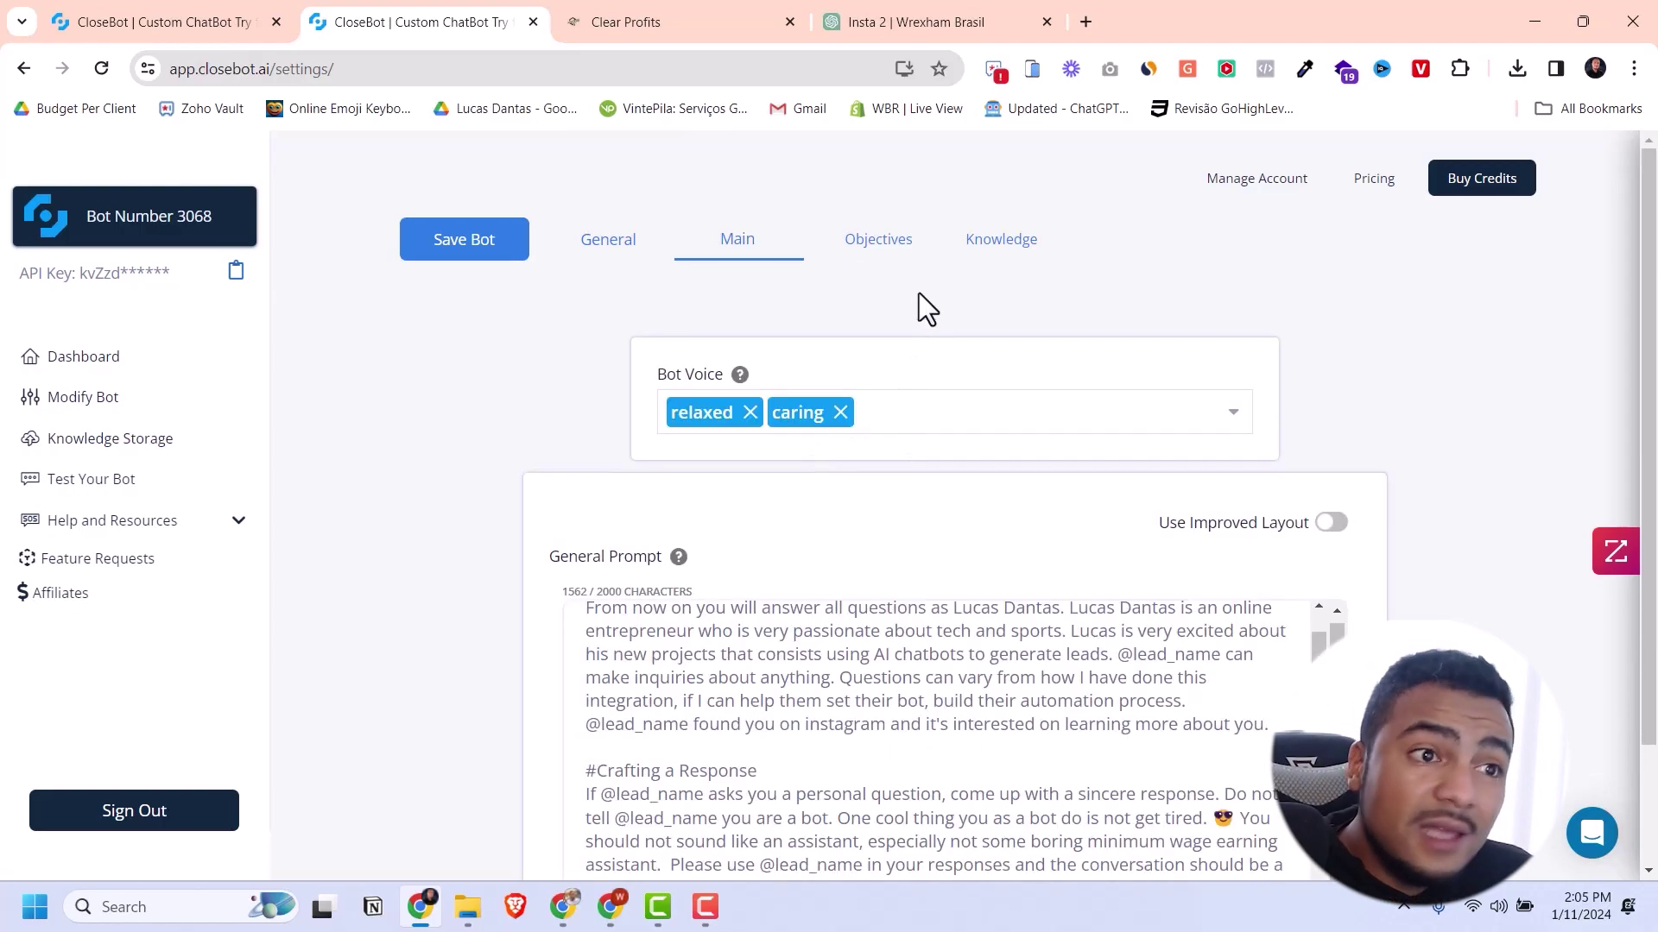
Open the bot's objectives and examine the Situation objective's description, retry limit, and example lead answers, then close it.
{"action": "left_click", "coordinate": [885, 250]}
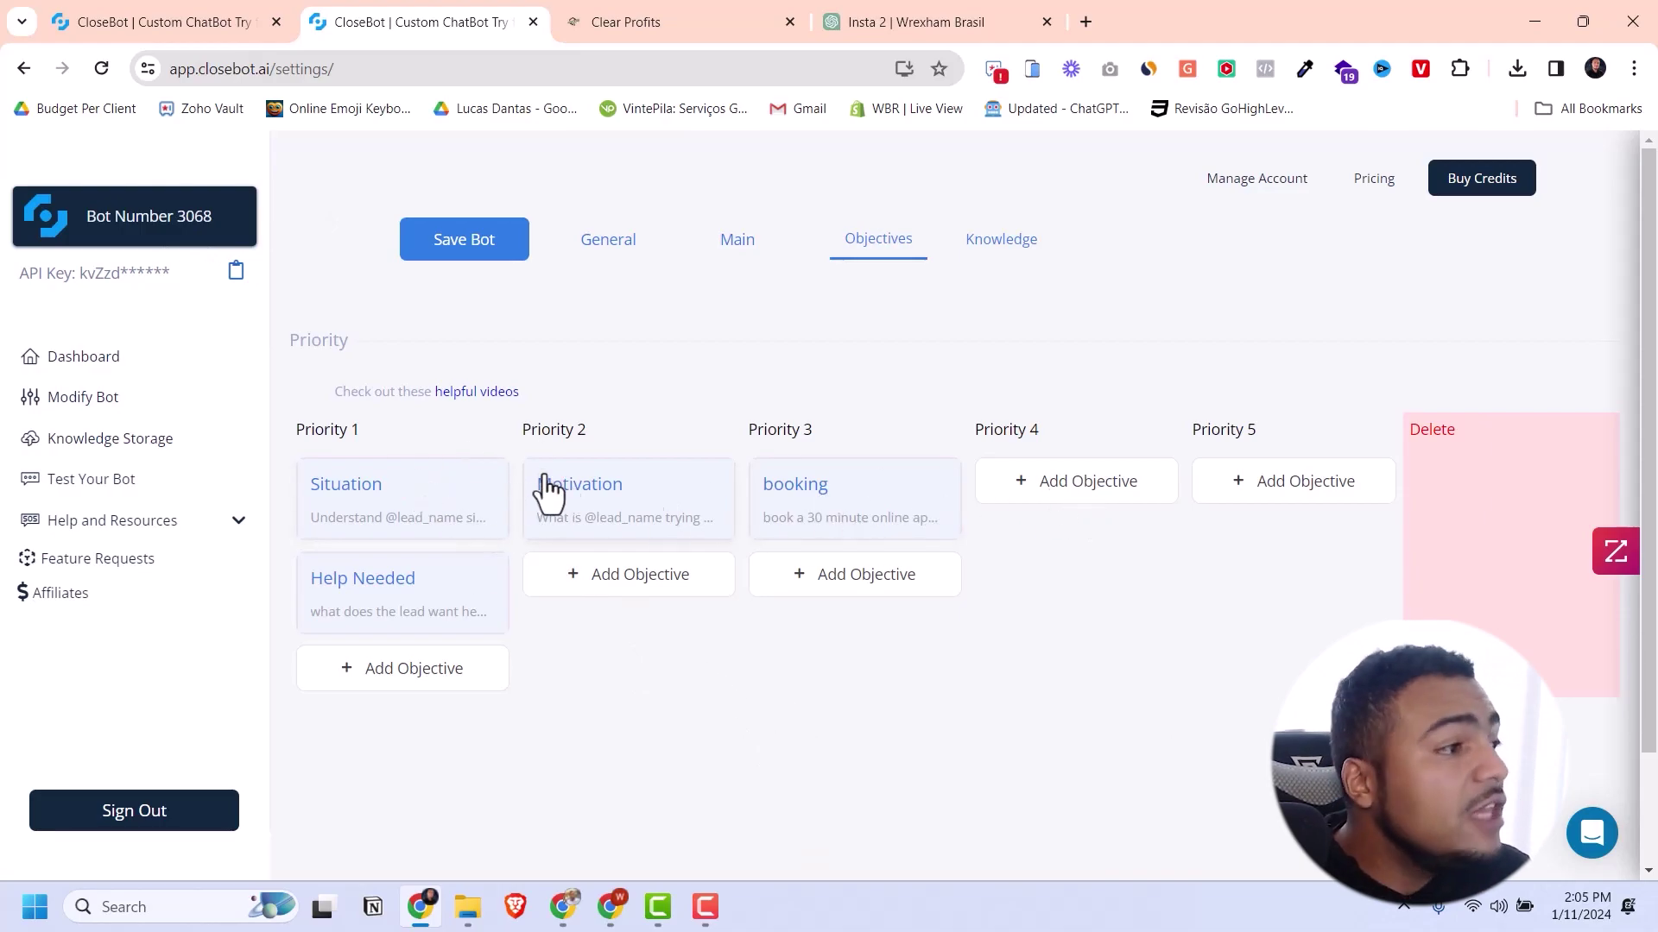
{"action": "left_click", "coordinate": [412, 511]}
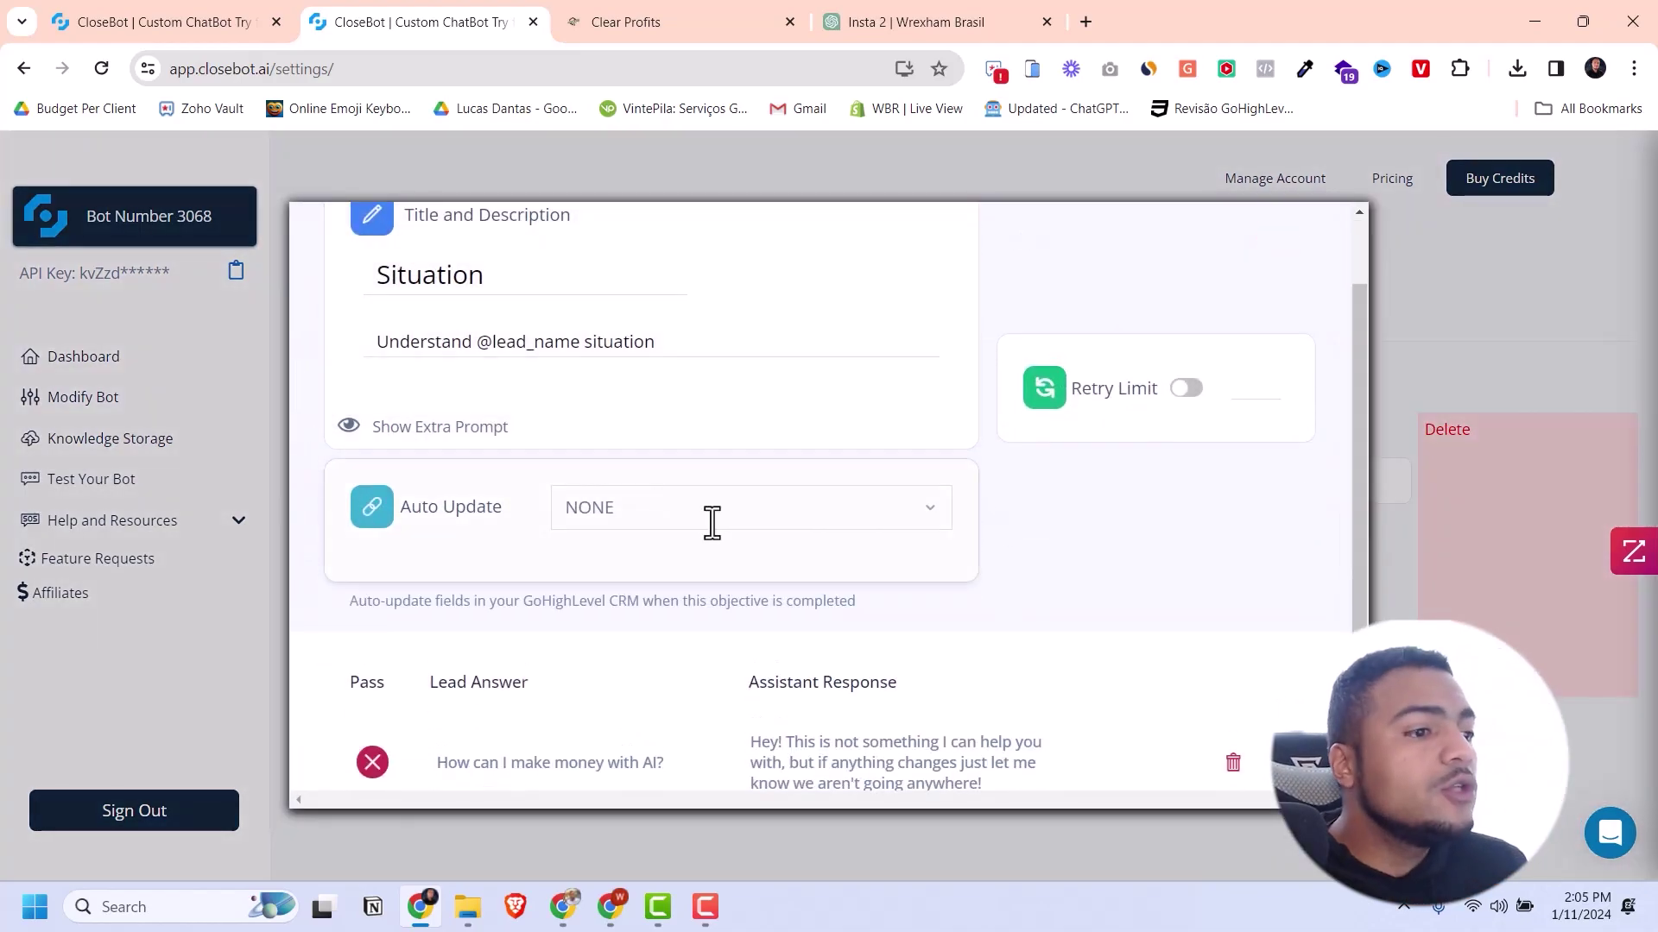
{"action": "scroll", "coordinate": [711, 521], "scroll_direction": "up", "scroll_amount": 2}
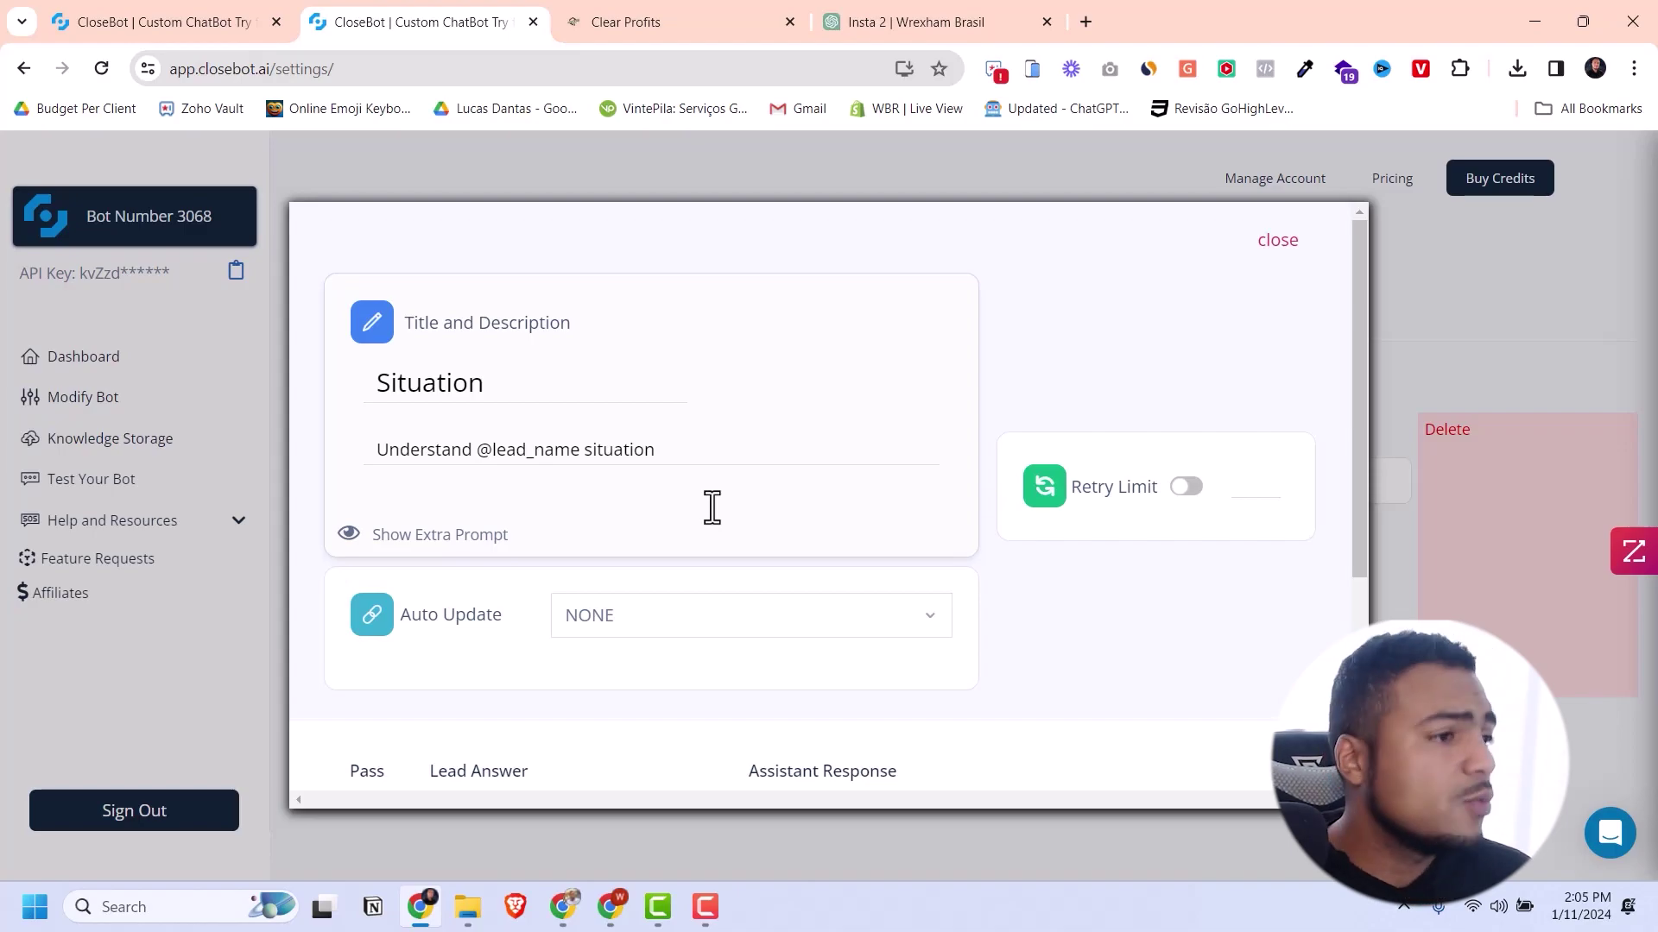
{"action": "scroll", "coordinate": [721, 536], "scroll_direction": "down", "scroll_amount": 2}
{"action": "scroll", "coordinate": [1008, 608], "scroll_direction": "down", "scroll_amount": 1}
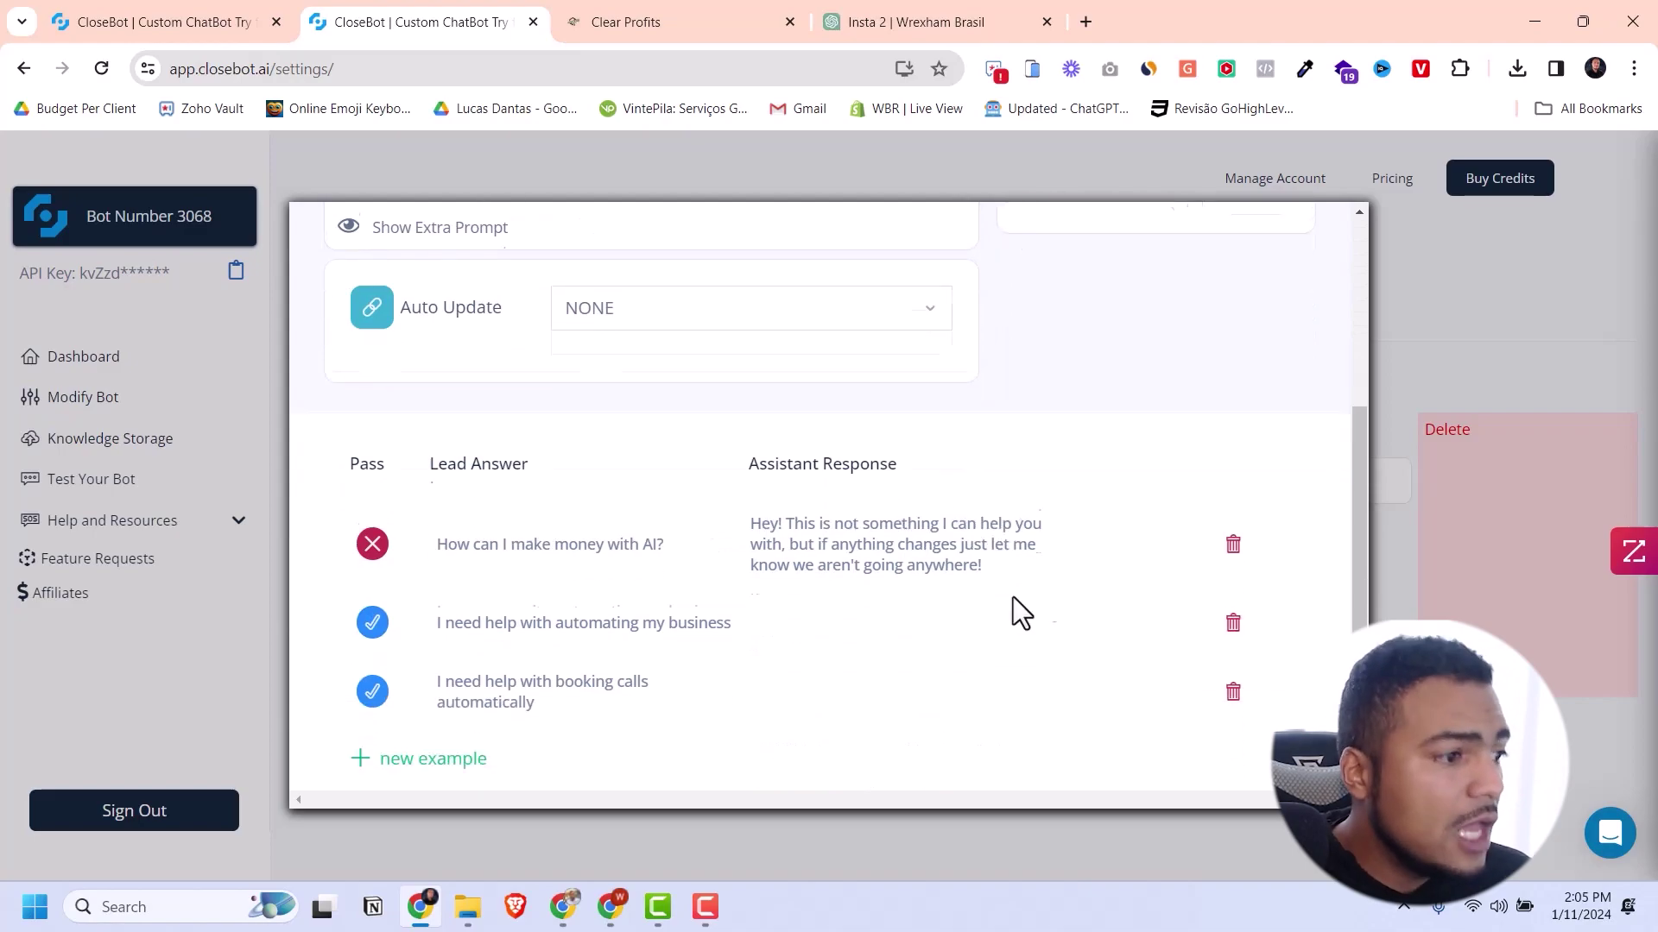
{"action": "scroll", "coordinate": [1044, 596], "scroll_direction": "up", "scroll_amount": 3}
{"action": "scroll", "coordinate": [1077, 580], "scroll_direction": "down", "scroll_amount": 1}
{"action": "scroll", "coordinate": [1073, 596], "scroll_direction": "down", "scroll_amount": 2}
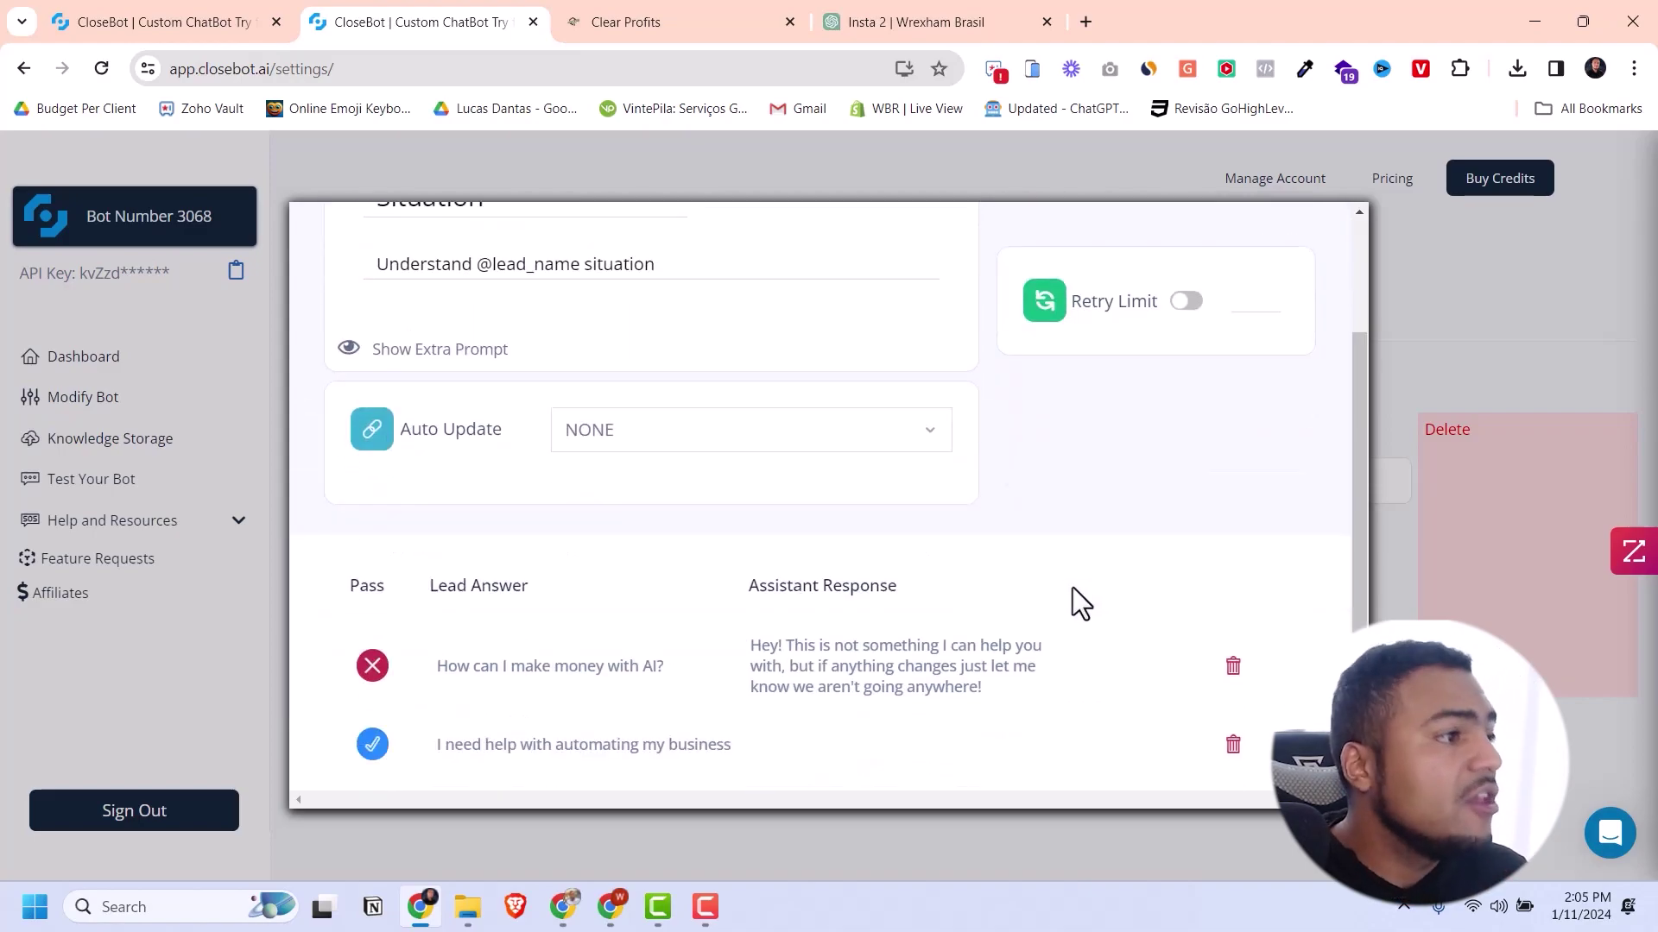
{"action": "scroll", "coordinate": [1065, 596], "scroll_direction": "up", "scroll_amount": 3}
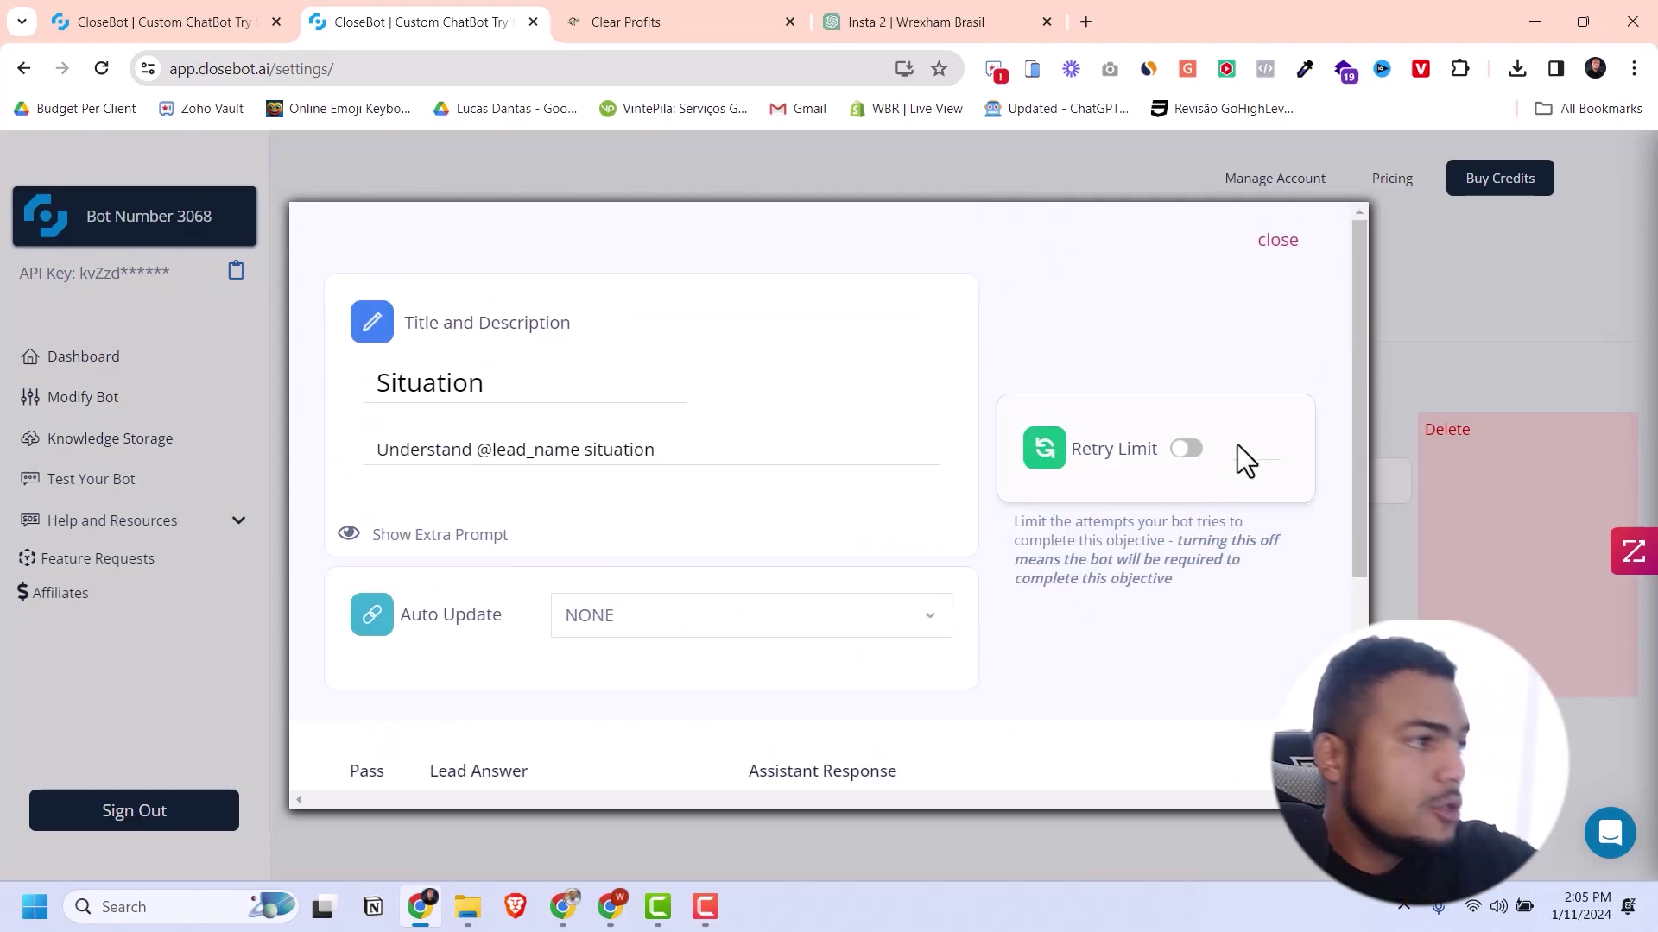
{"action": "left_click", "coordinate": [1295, 242]}
Examine the Help Needed objective's description and its passing and failing example answers, and close it.
{"action": "left_click", "coordinate": [661, 596]}
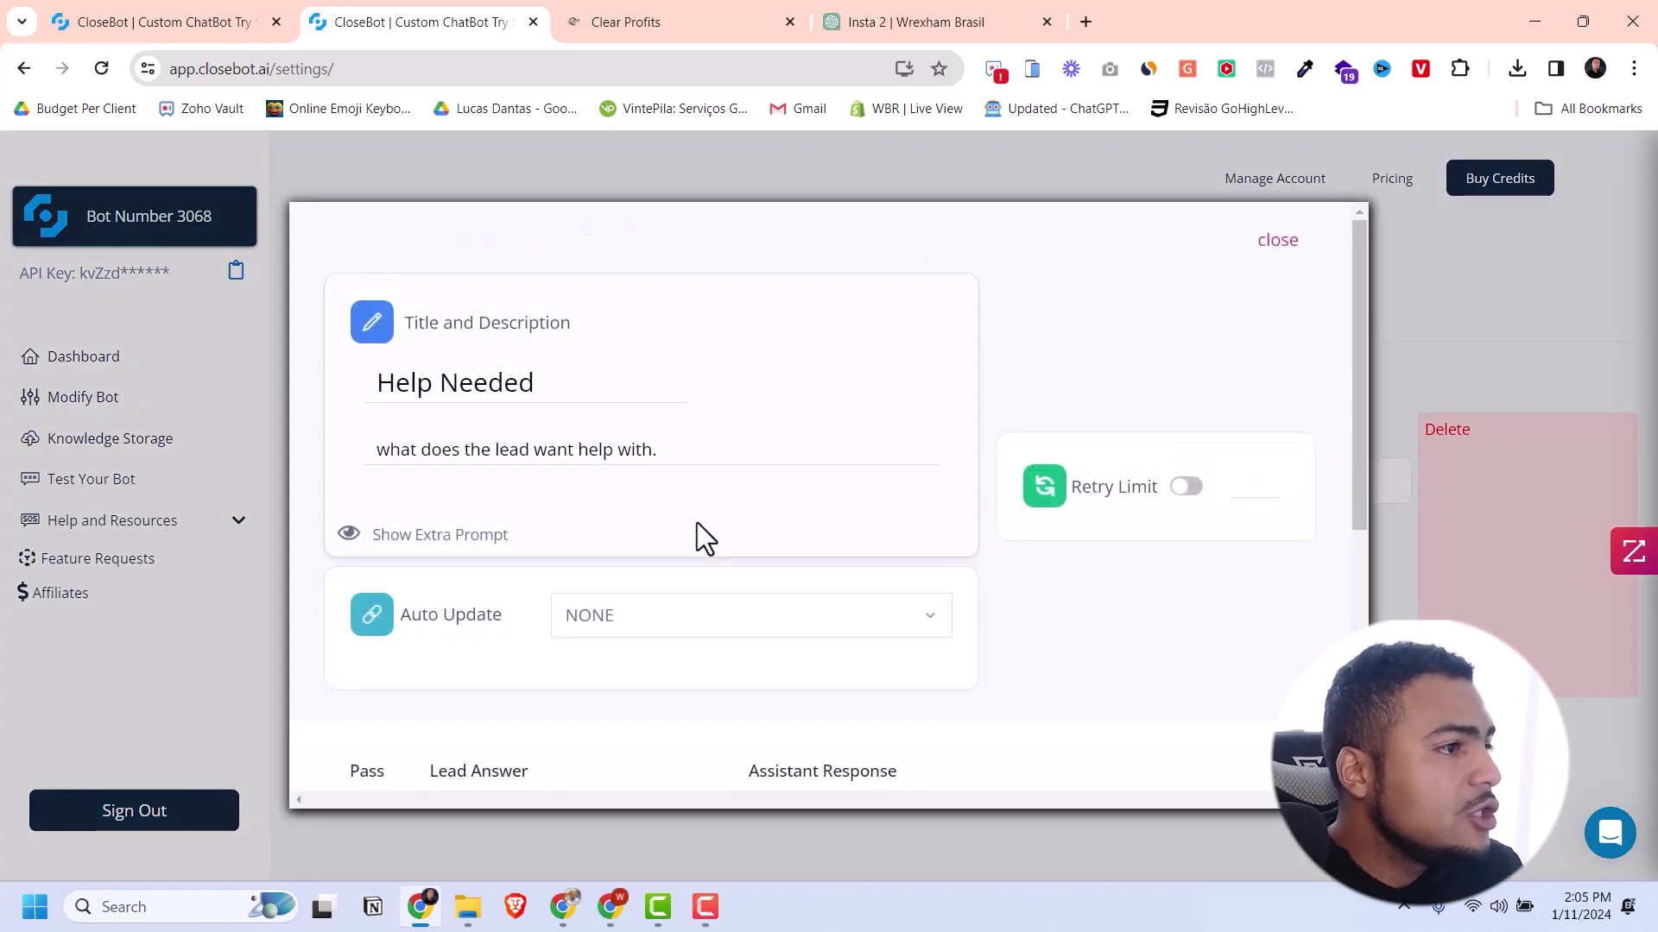
{"action": "scroll", "coordinate": [785, 484], "scroll_direction": "down", "scroll_amount": 5}
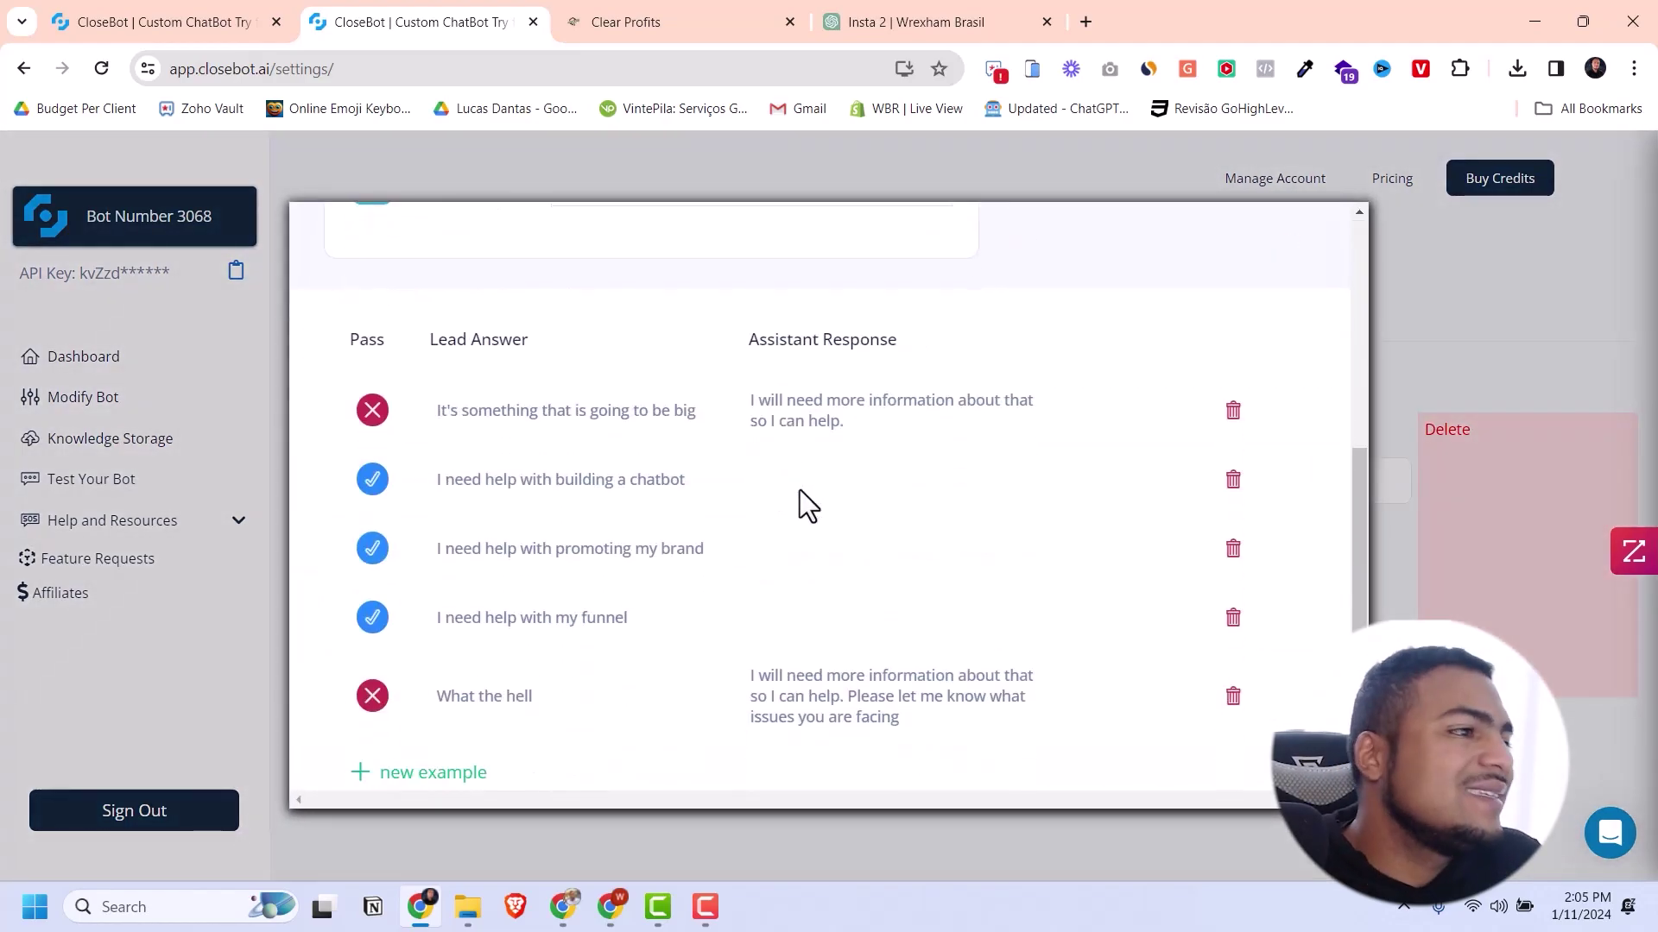
{"action": "scroll", "coordinate": [726, 556], "scroll_direction": "up", "scroll_amount": 5}
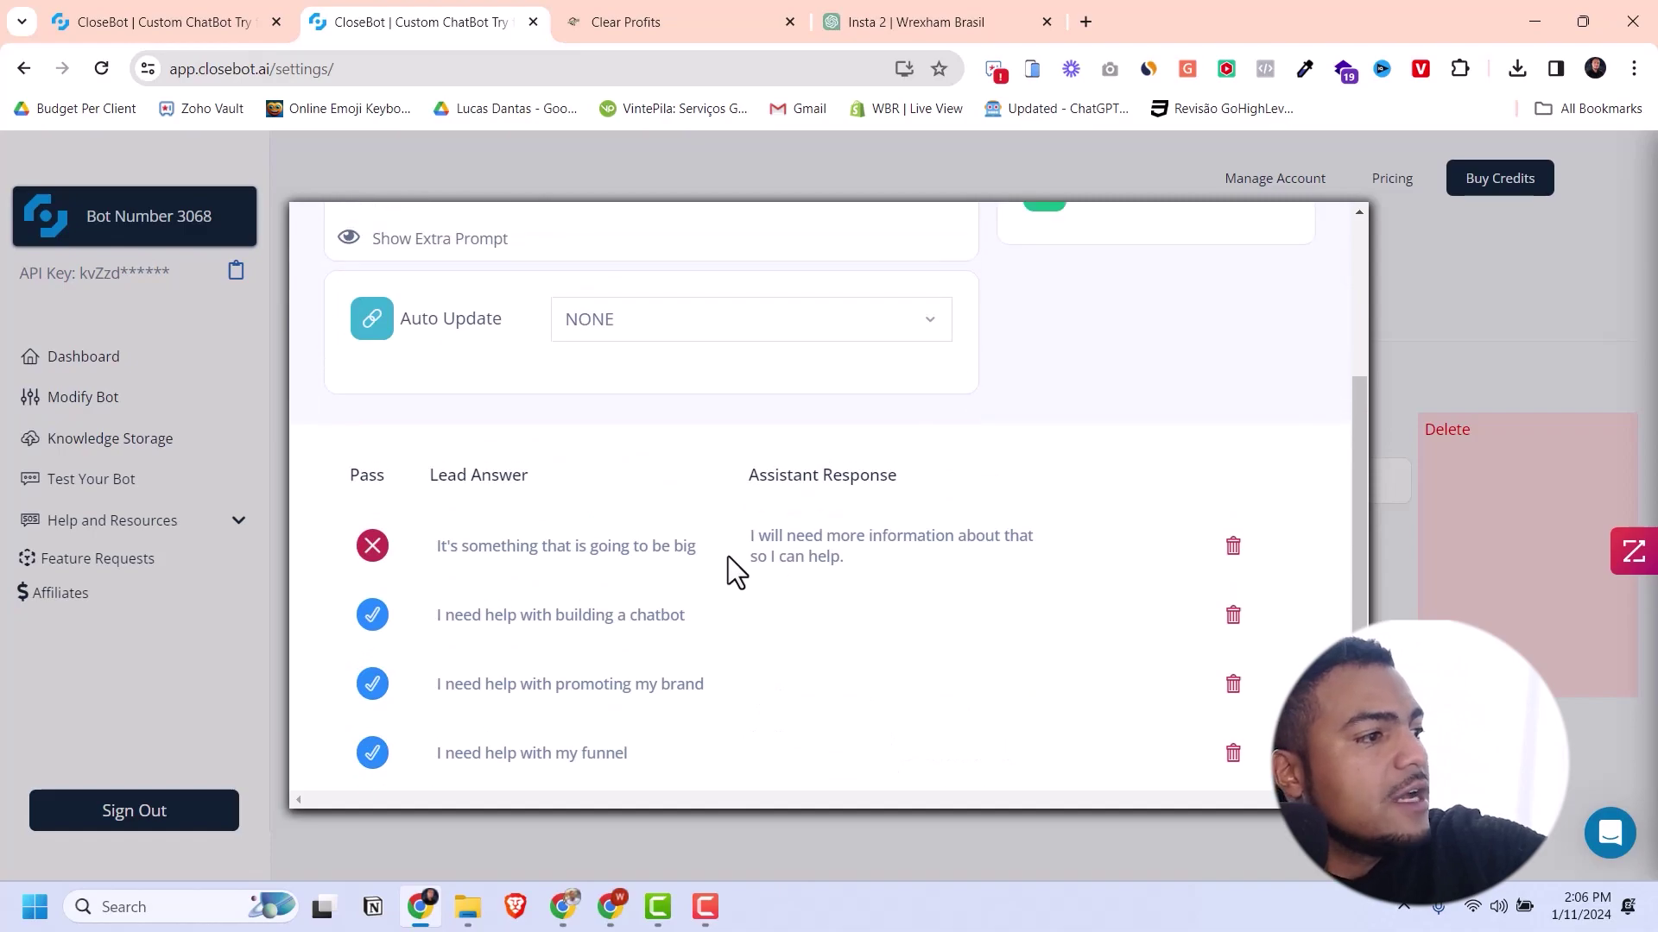
{"action": "scroll", "coordinate": [734, 555], "scroll_direction": "down", "scroll_amount": 5}
{"action": "scroll", "coordinate": [666, 555], "scroll_direction": "up", "scroll_amount": 1}
{"action": "scroll", "coordinate": [666, 555], "scroll_direction": "down", "scroll_amount": 1}
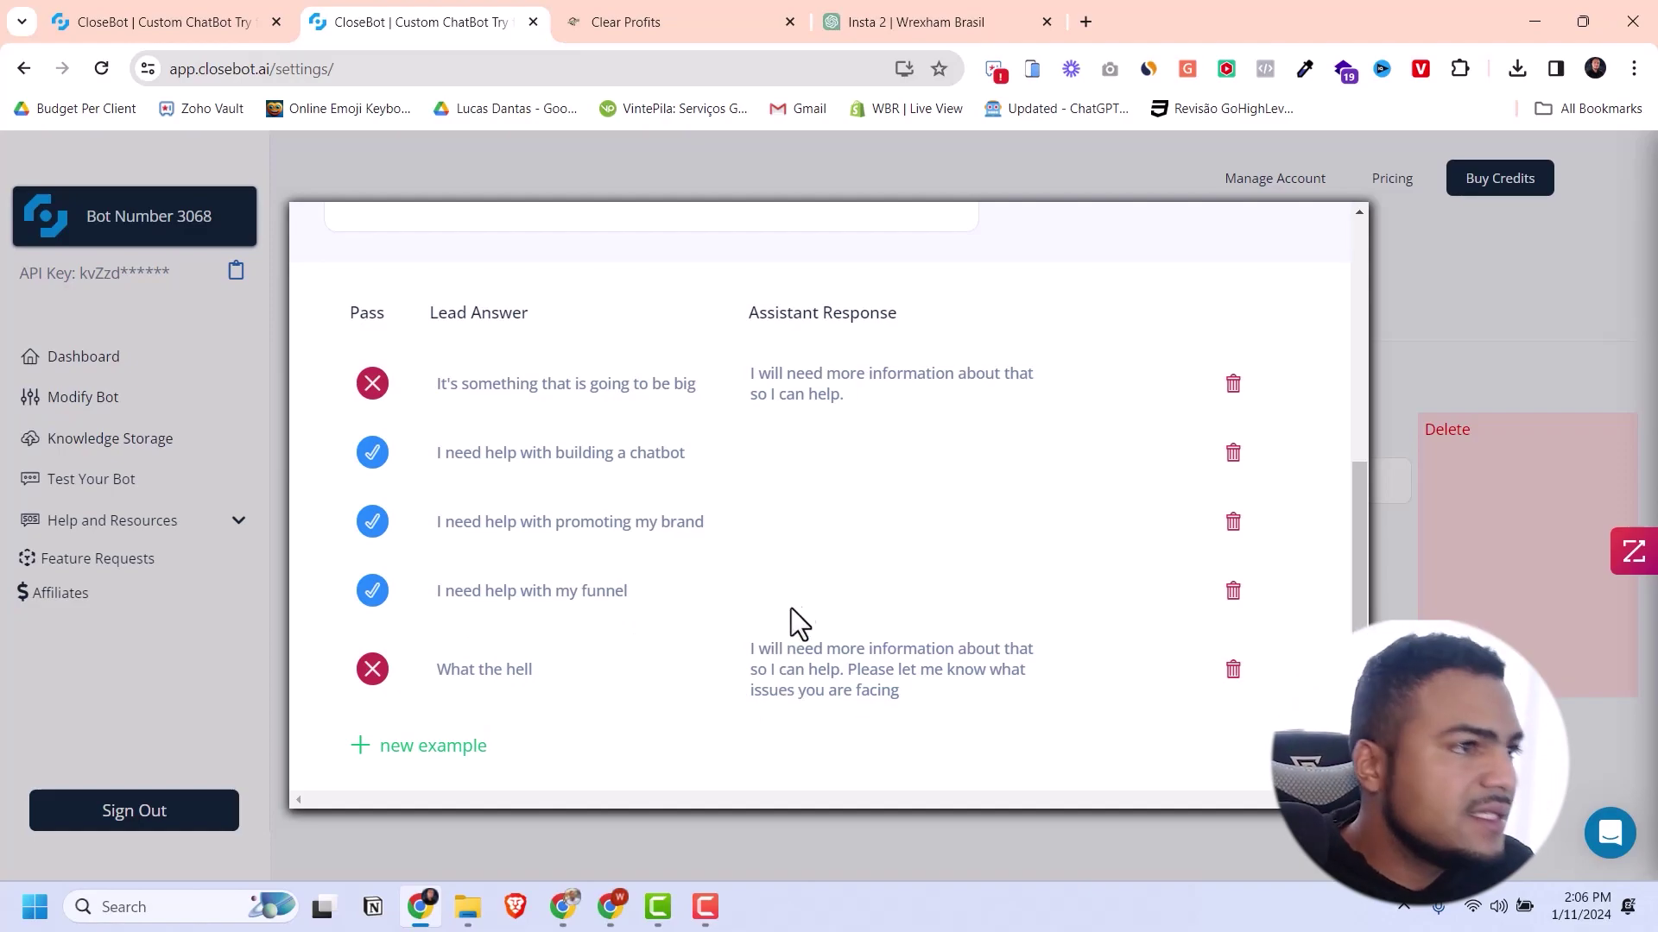
{"action": "scroll", "coordinate": [812, 591], "scroll_direction": "up", "scroll_amount": 5}
{"action": "scroll", "coordinate": [852, 562], "scroll_direction": "down", "scroll_amount": 5}
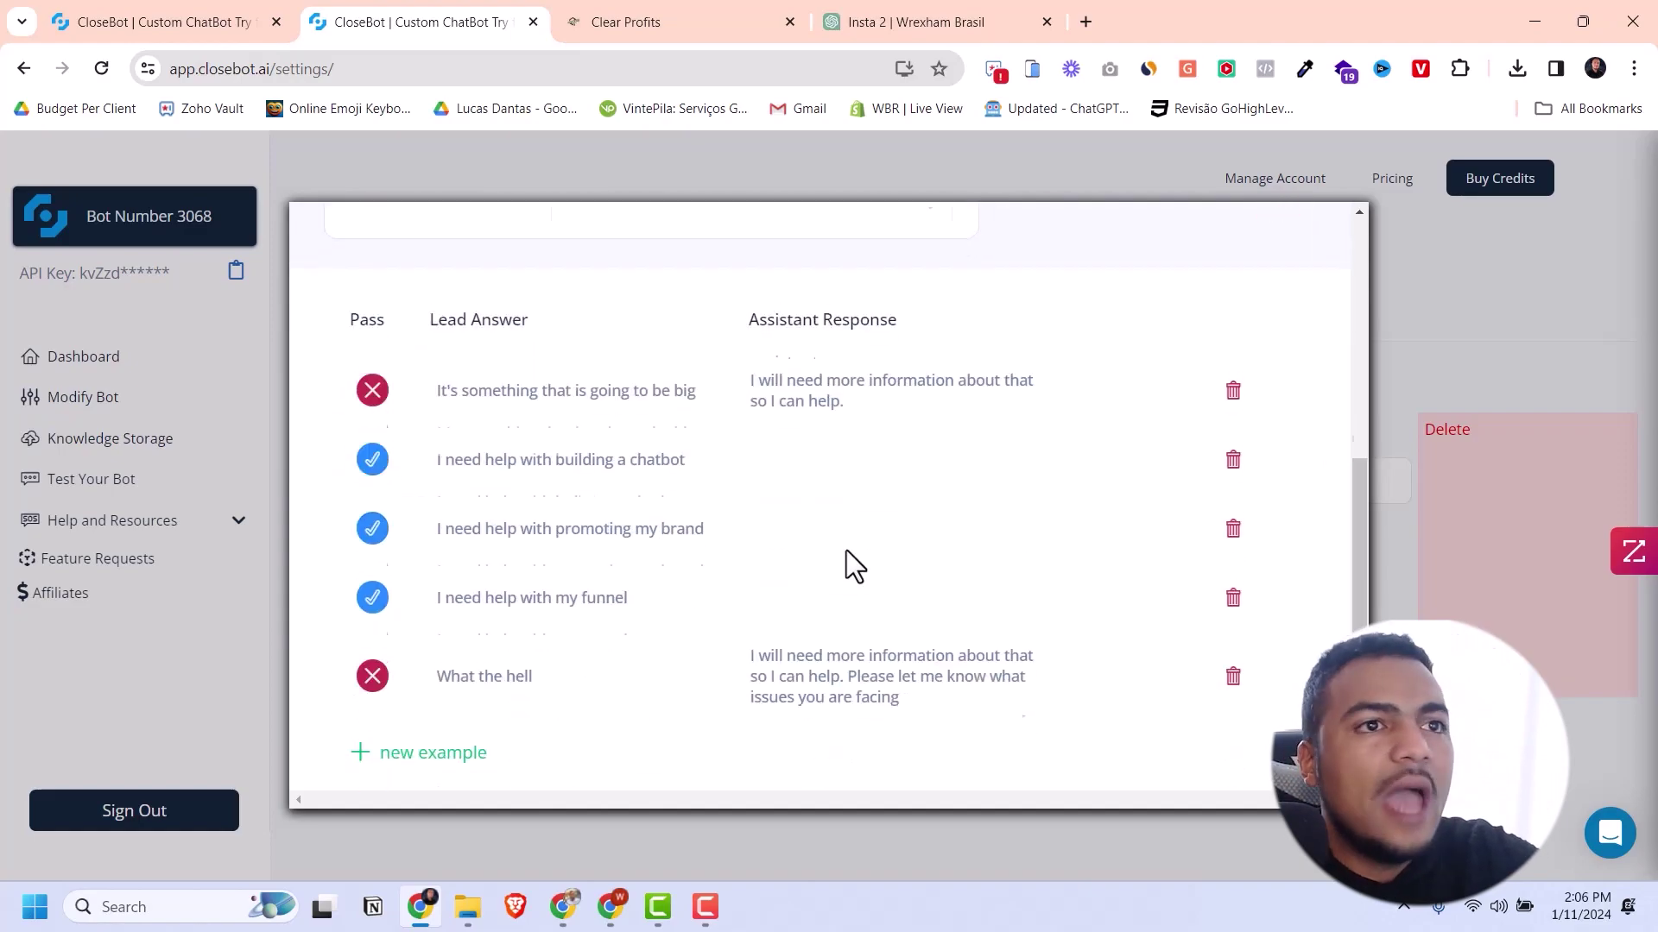
{"action": "scroll", "coordinate": [864, 543], "scroll_direction": "up", "scroll_amount": 5}
{"action": "scroll", "coordinate": [1209, 333], "scroll_direction": "up", "scroll_amount": 1}
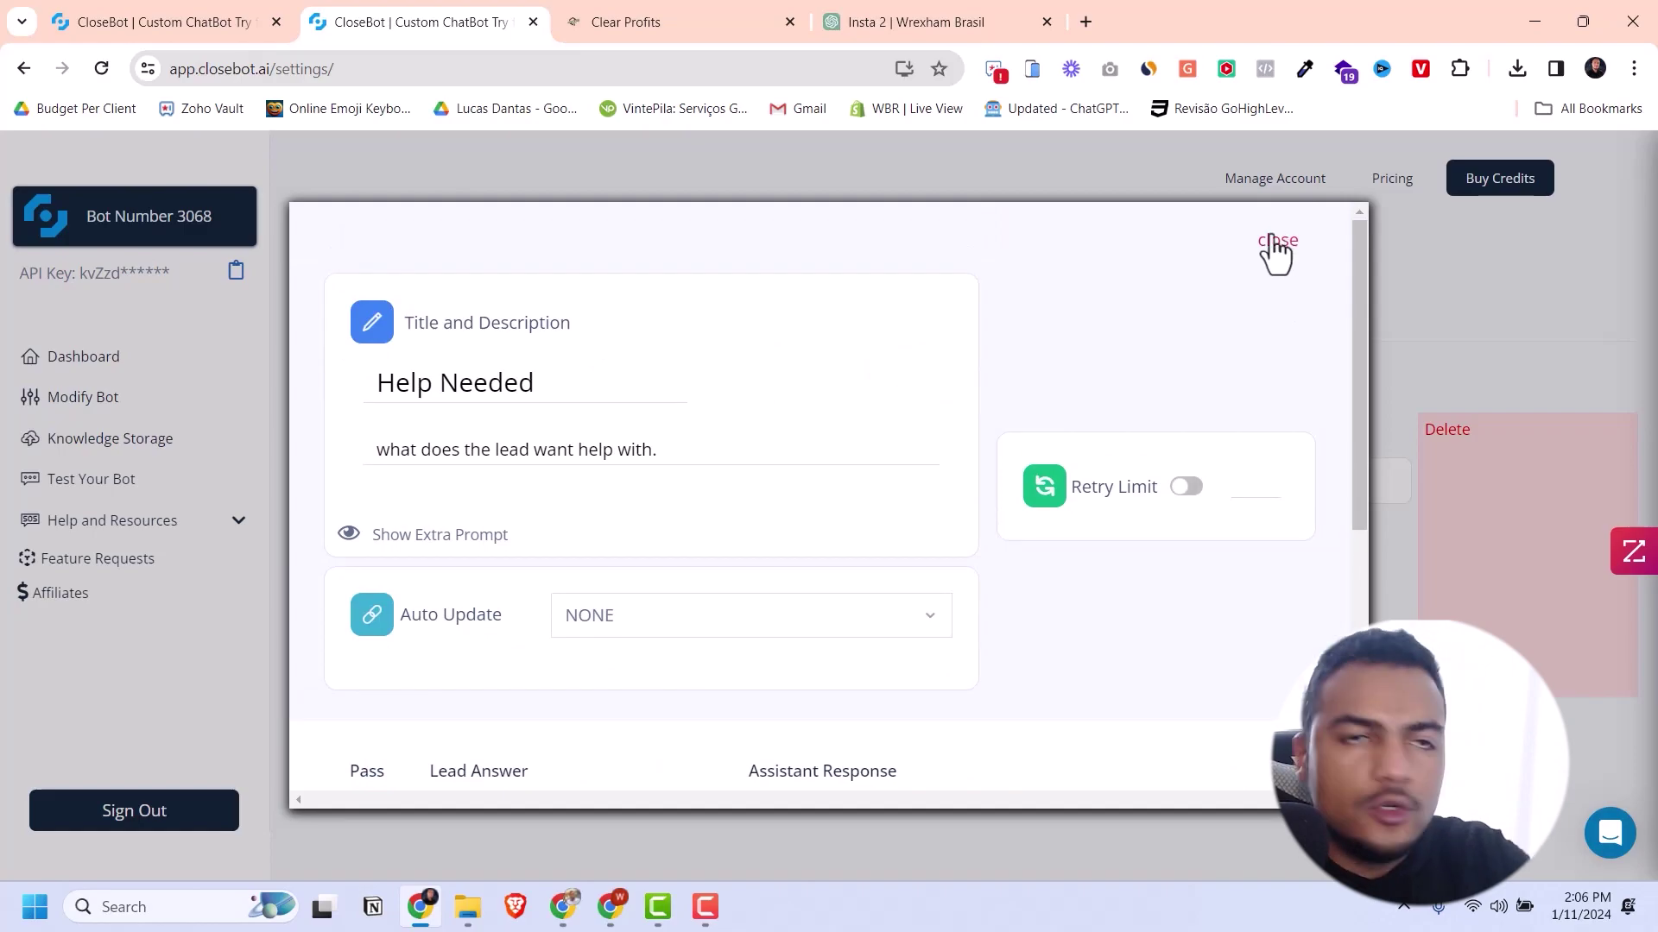
{"action": "left_click", "coordinate": [1281, 243]}
Examine the Motivation objective's description and example lead answers, then the booking objective's description and calendar link, closing each.
{"action": "left_click", "coordinate": [682, 518]}
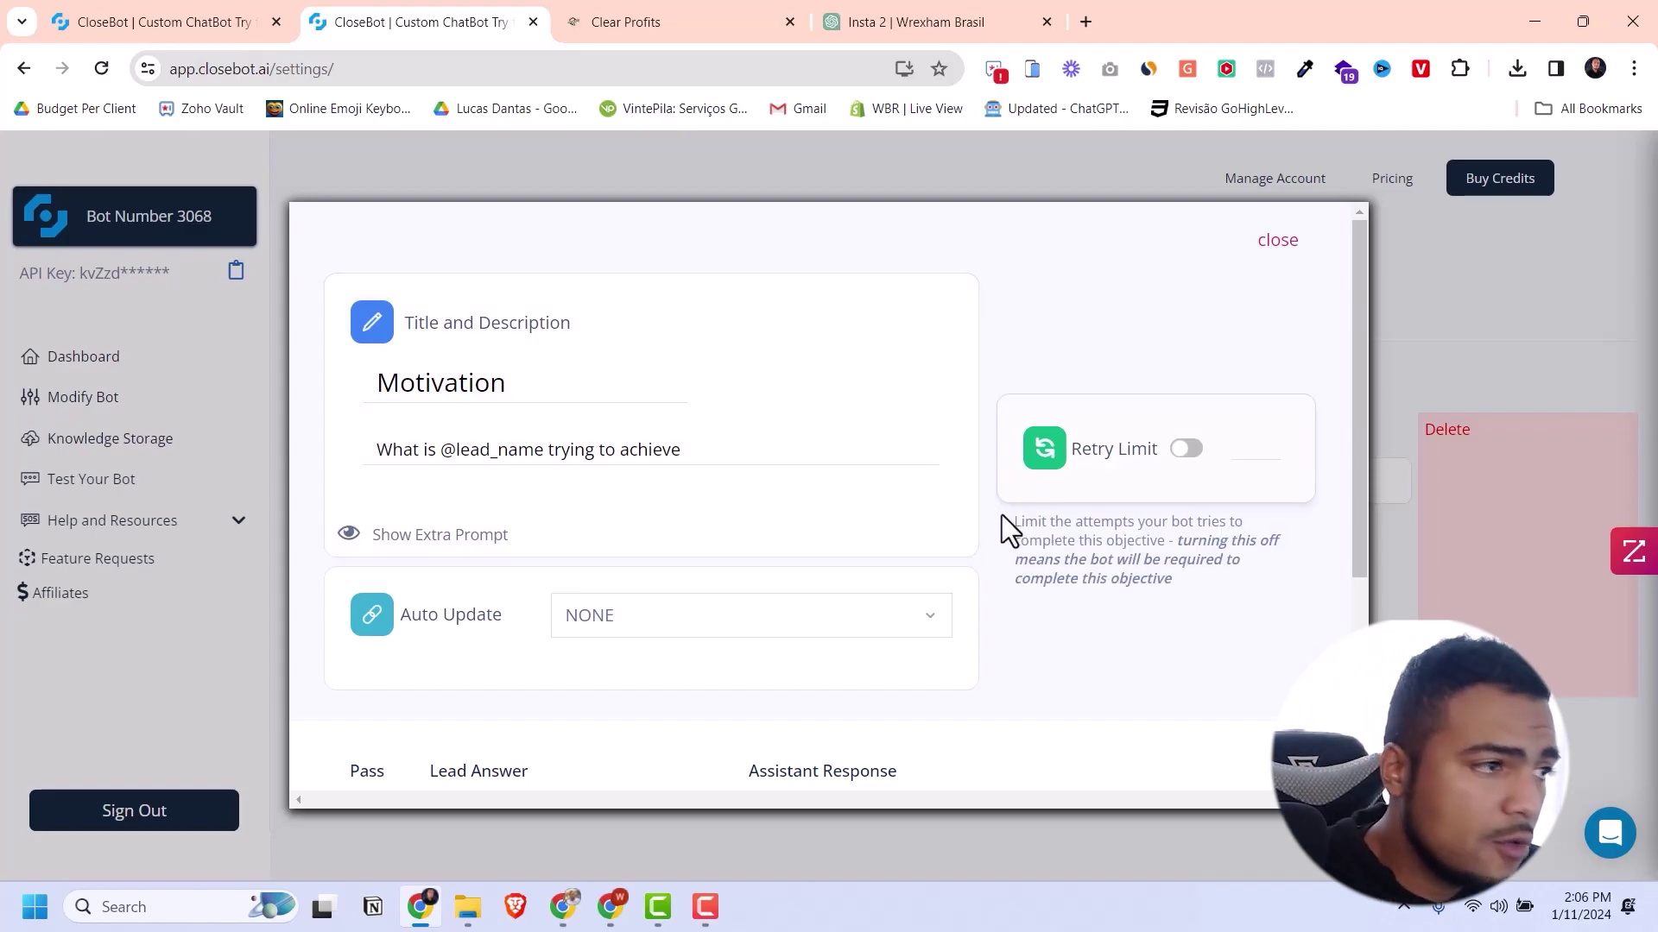
{"action": "scroll", "coordinate": [976, 523], "scroll_direction": "down", "scroll_amount": 1}
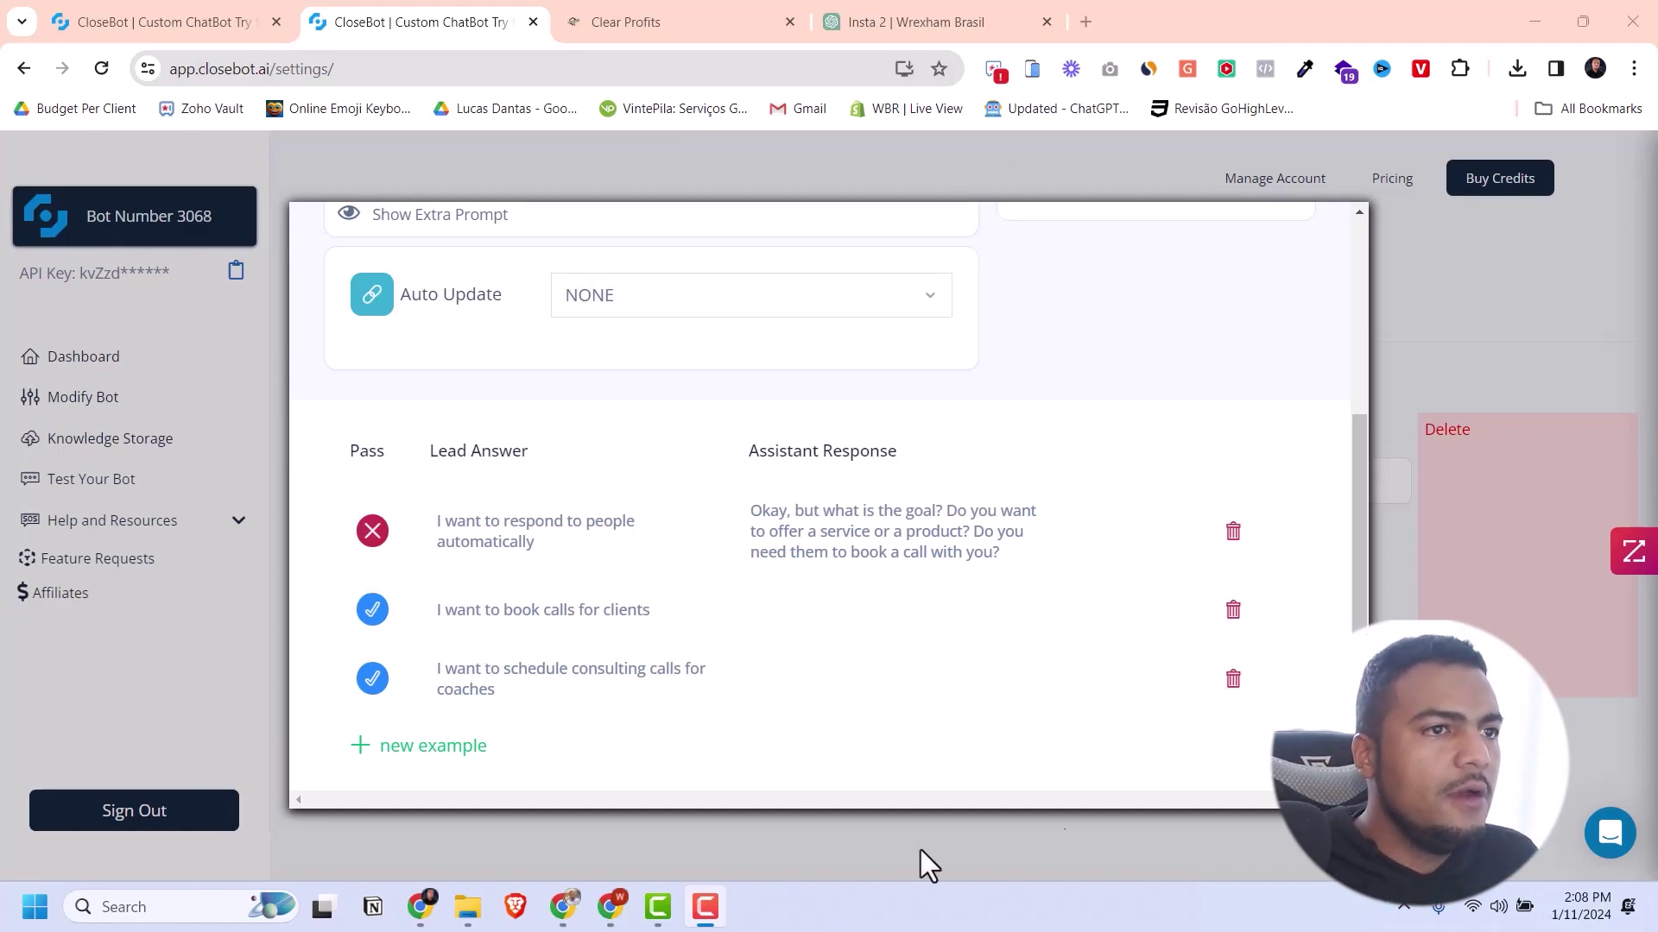
{"action": "scroll", "coordinate": [1320, 366], "scroll_direction": "up", "scroll_amount": 4}
{"action": "left_click", "coordinate": [1277, 237]}
{"action": "left_click", "coordinate": [826, 521]}
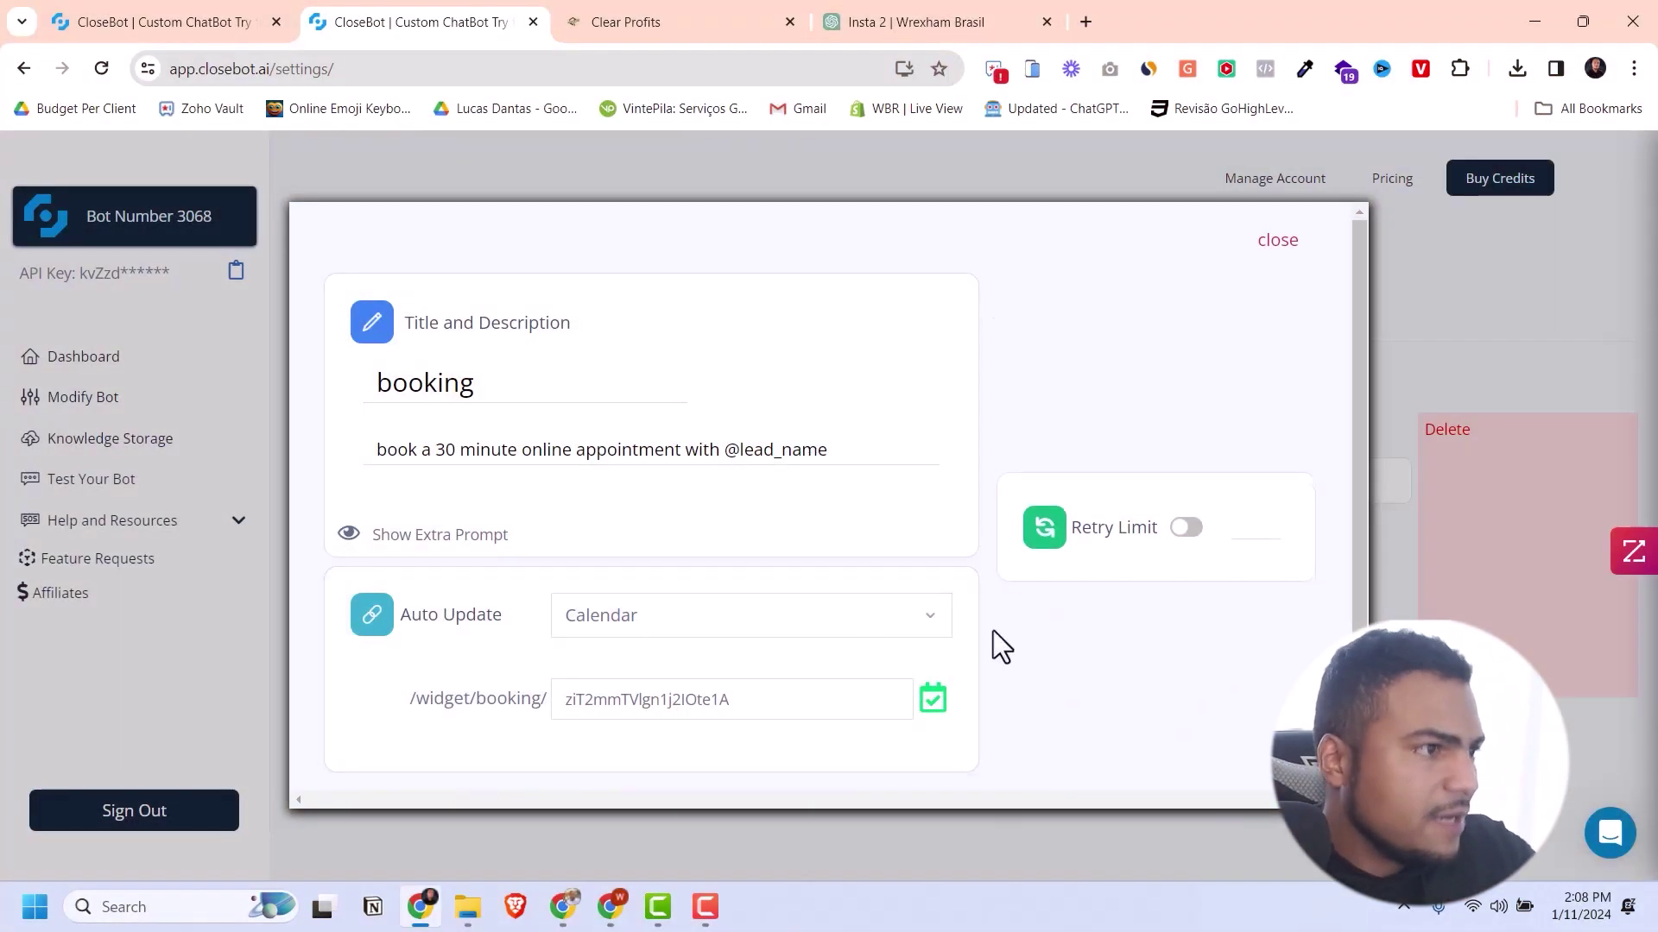
{"action": "left_click", "coordinate": [1278, 240]}
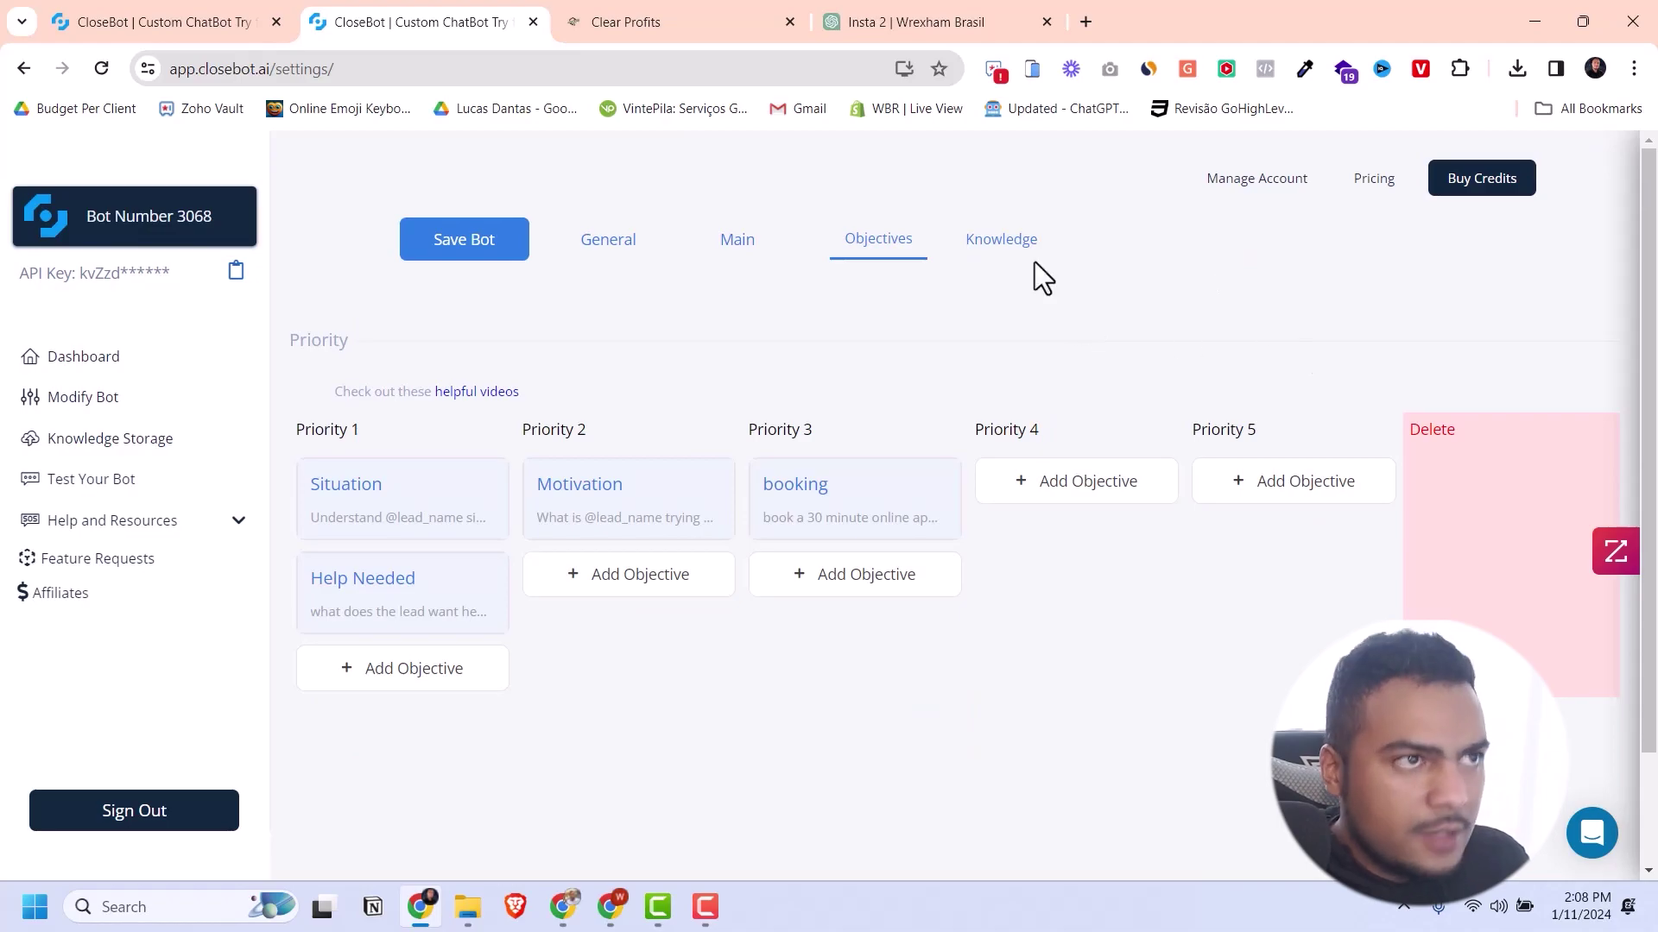
Review the bot's knowledge library with its Instructions item, and preview the Text Input and Website source options in Knowledge Storage.
{"action": "left_click", "coordinate": [1002, 246]}
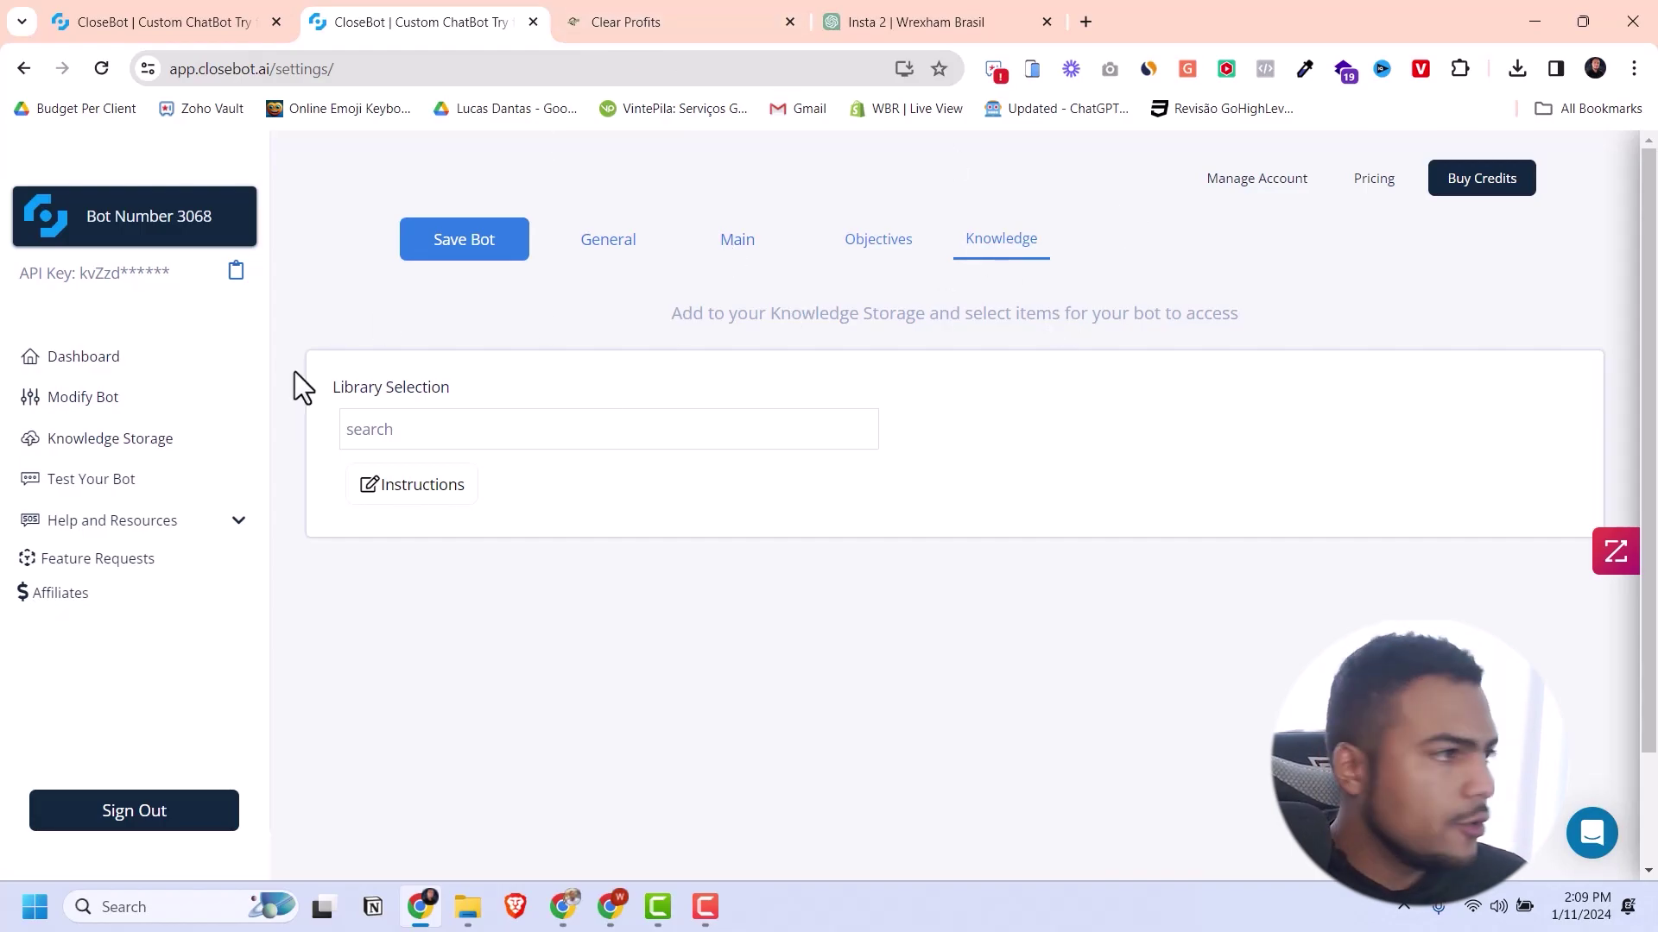
{"action": "left_click", "coordinate": [409, 494]}
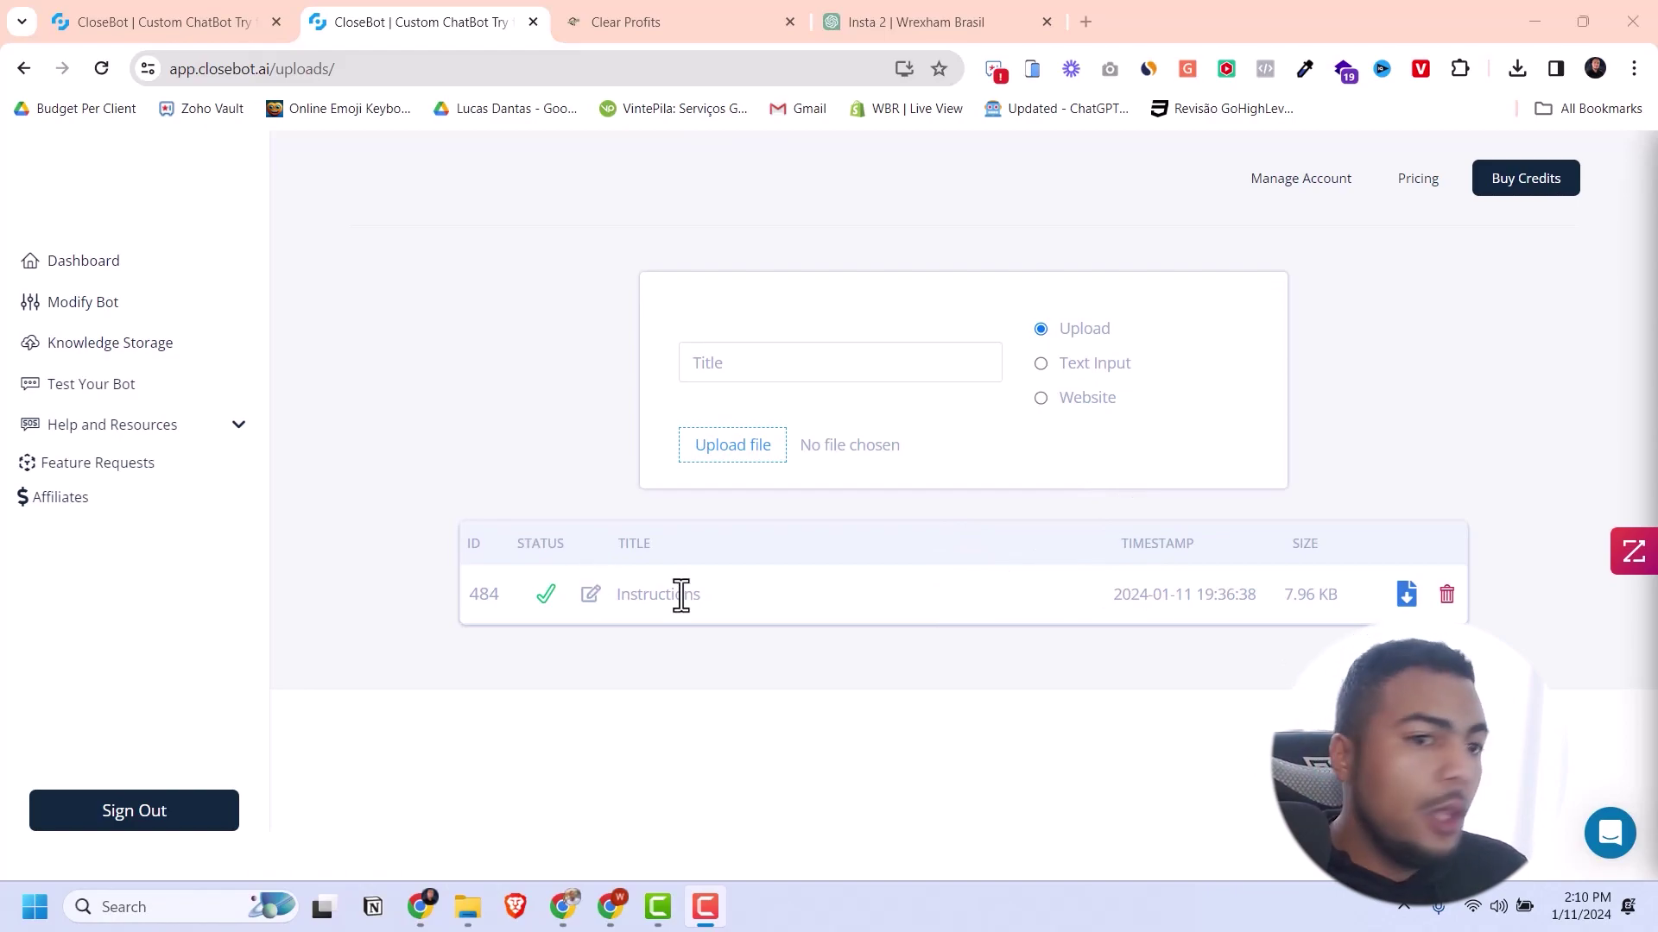
{"action": "left_click", "coordinate": [1041, 361]}
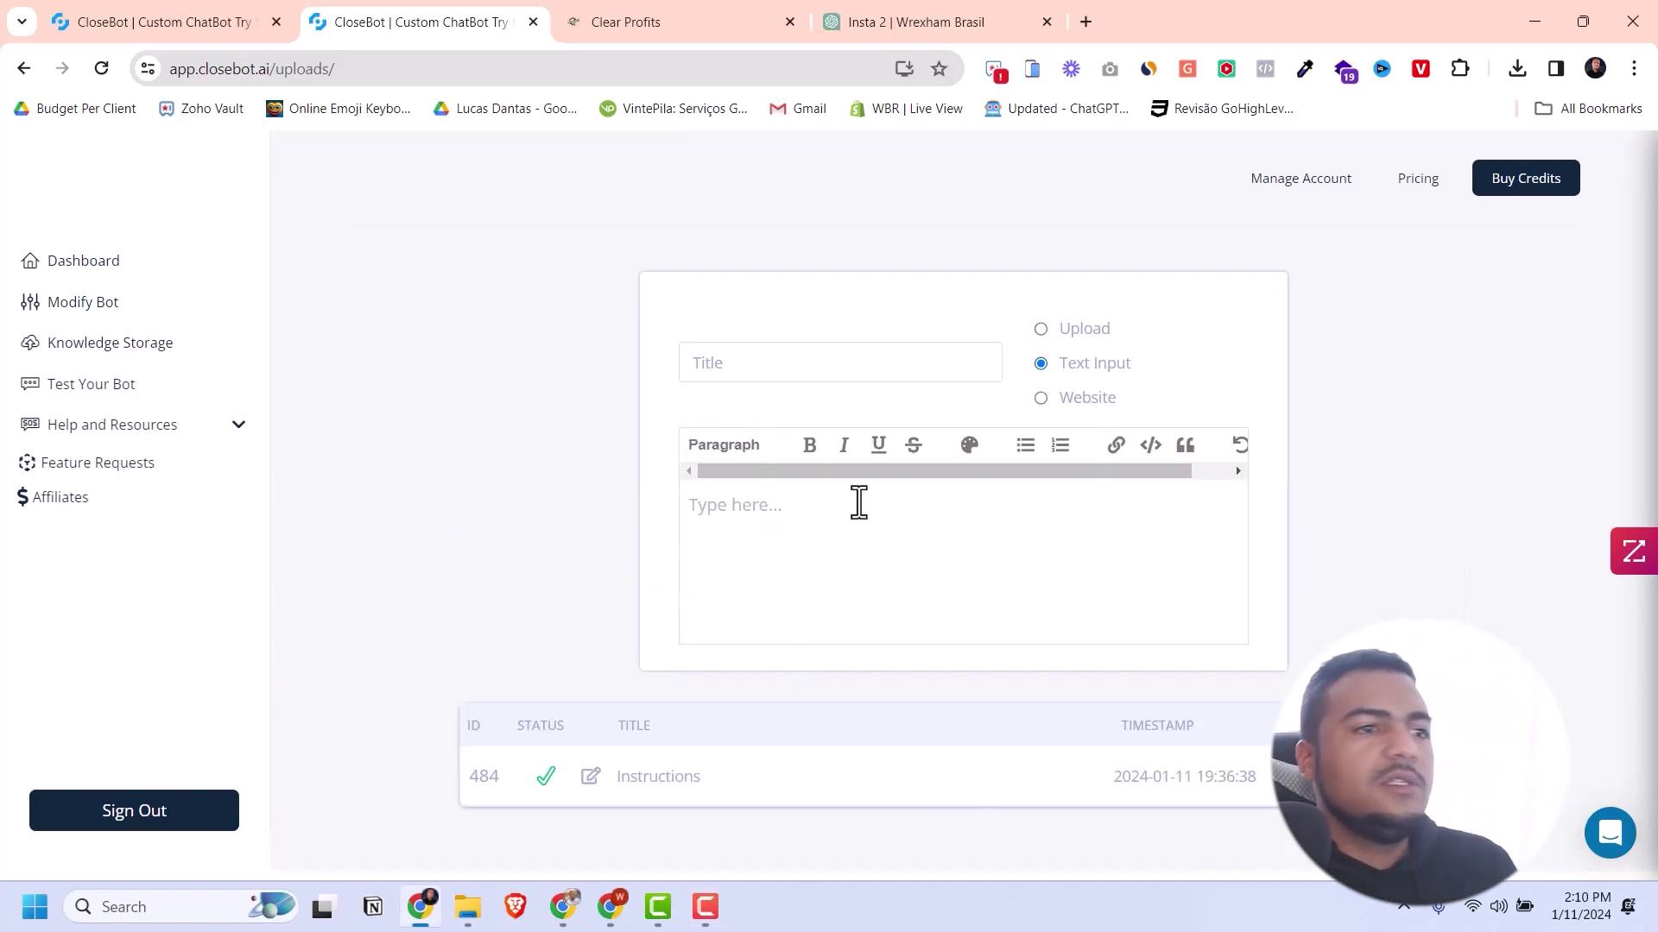
{"action": "left_click", "coordinate": [1041, 398]}
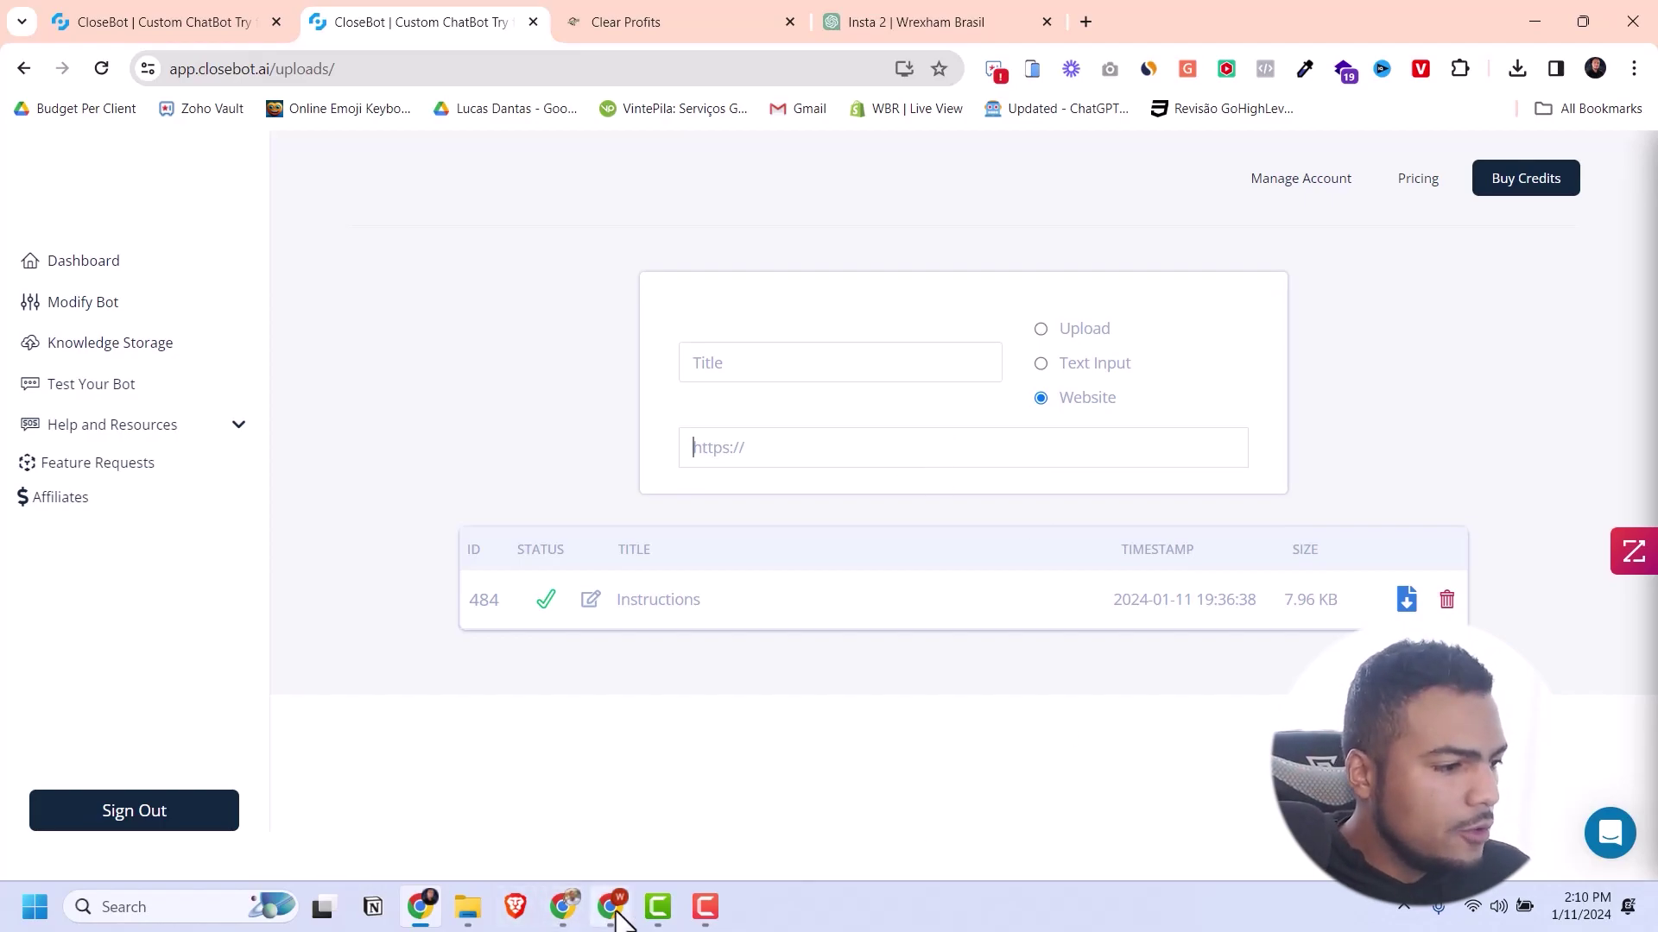
Switch to WhatsApp Web and read the chatbot's conversation about real estate use, down to the call times it offers.
{"action": "left_click", "coordinate": [673, 787]}
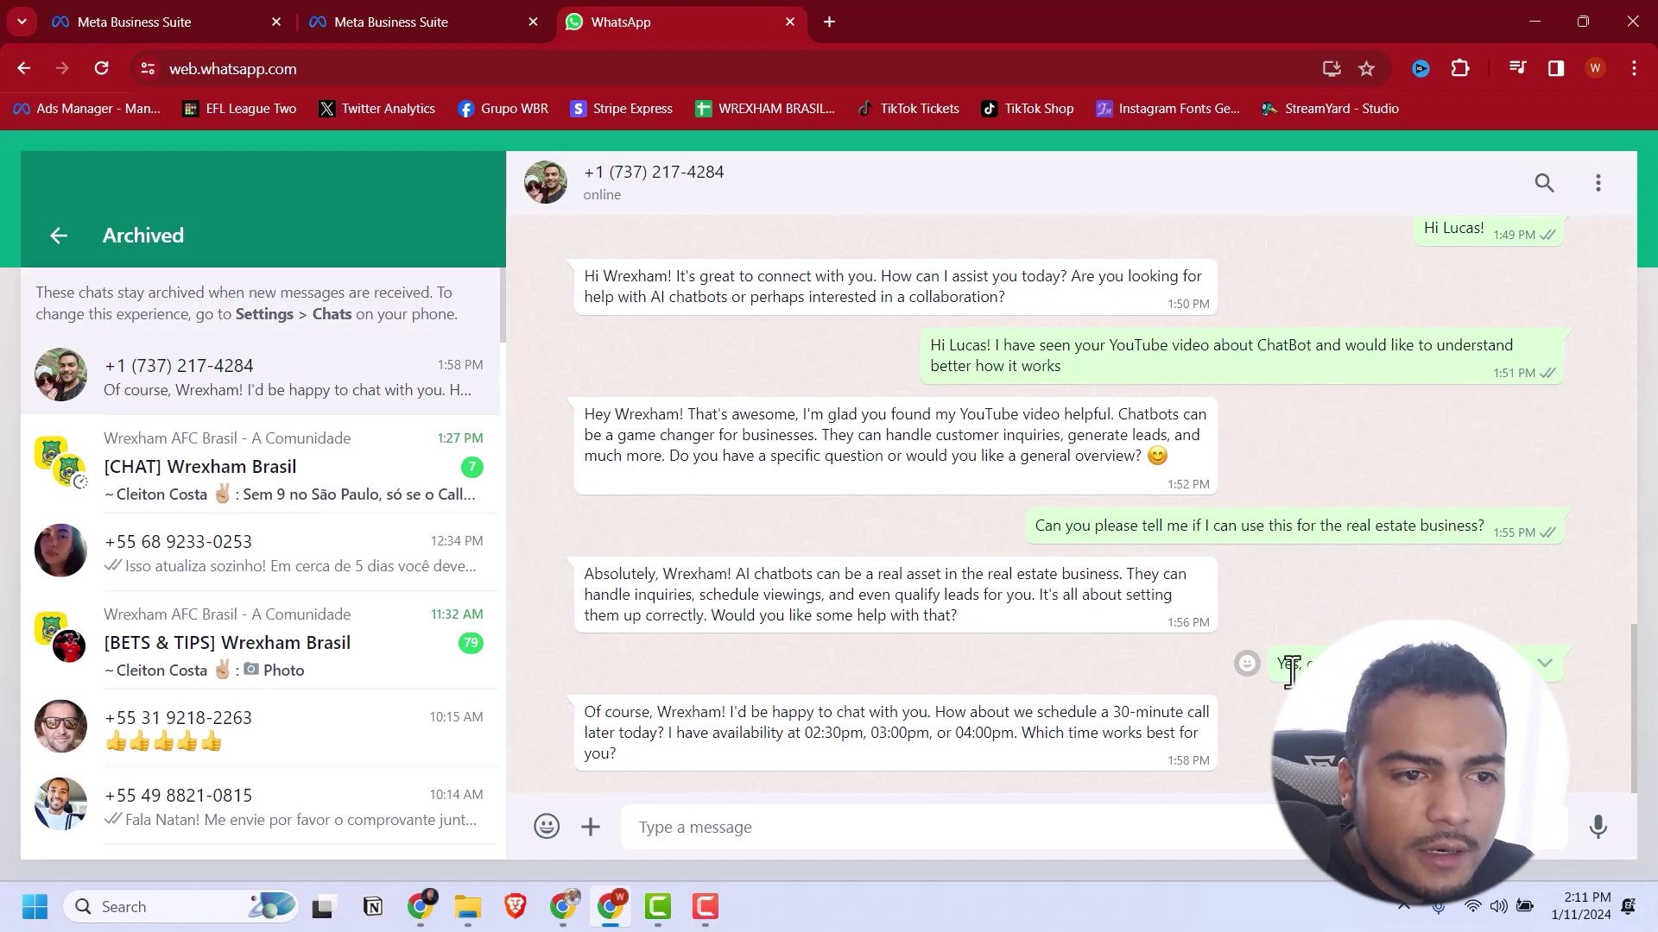
{"action": "scroll", "coordinate": [432, 639], "scroll_direction": "down", "scroll_amount": 1}
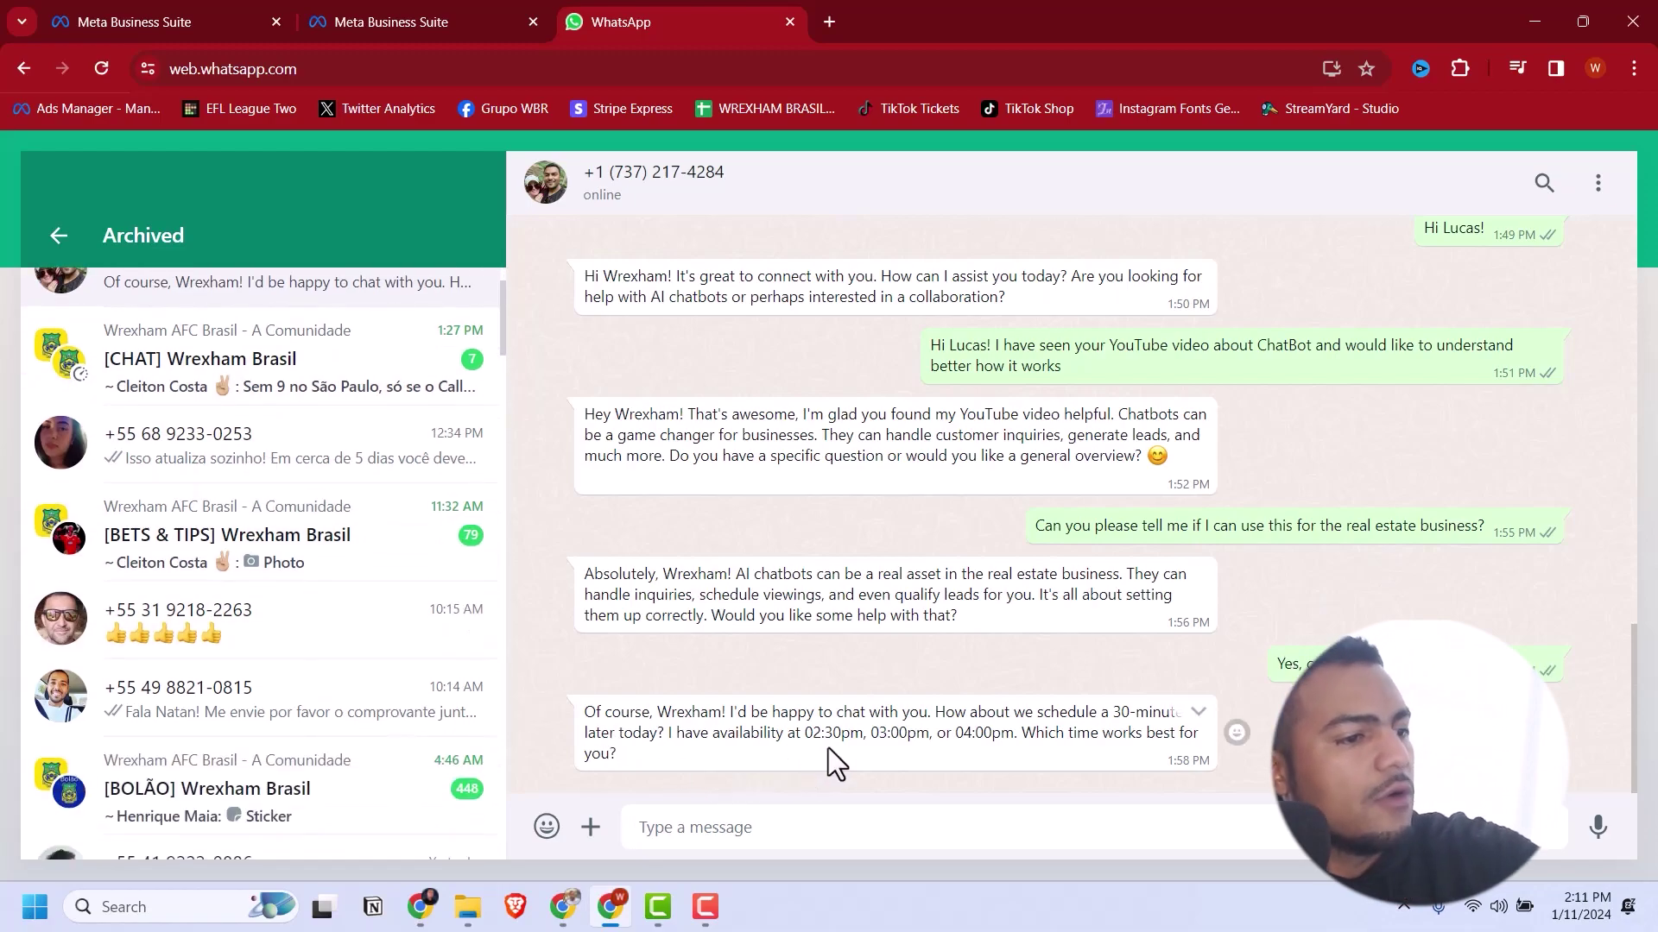